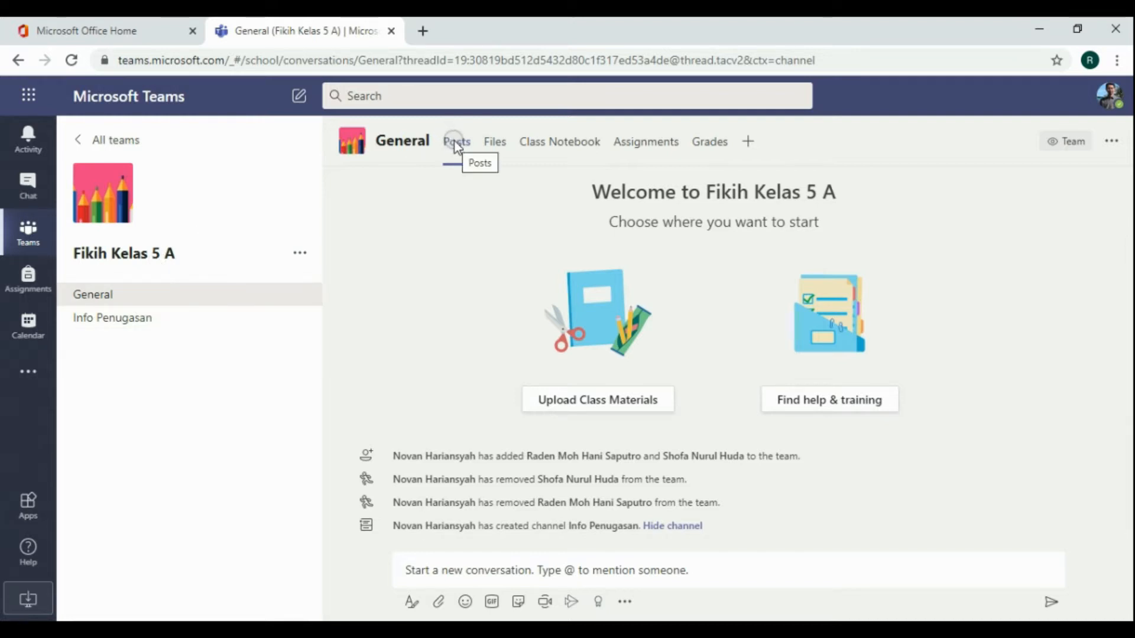
View the General channel's class files, return to its posts and expand the new conversation box with formatting options
{"action": "left_click", "coordinate": [606, 402]}
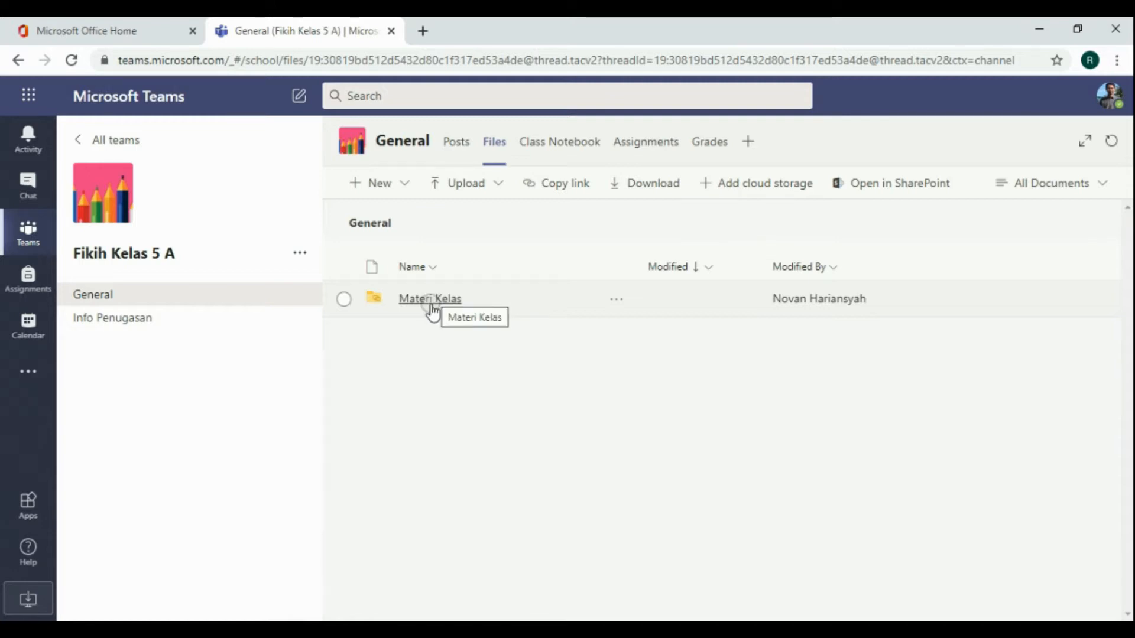
{"action": "left_click", "coordinate": [464, 151]}
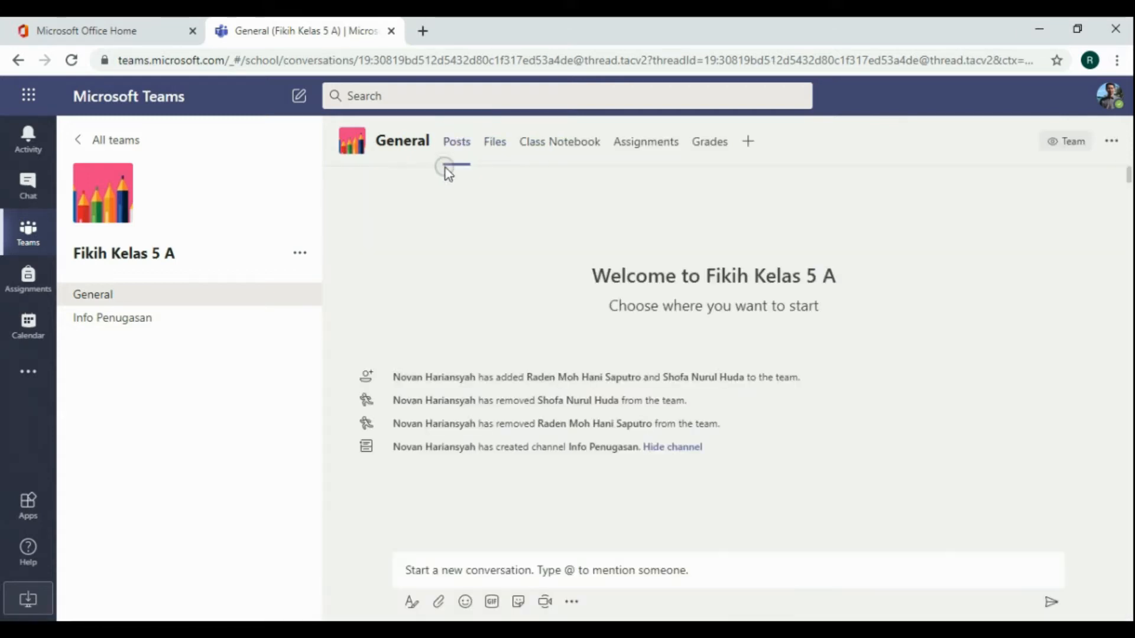
{"action": "left_click", "coordinate": [414, 604]}
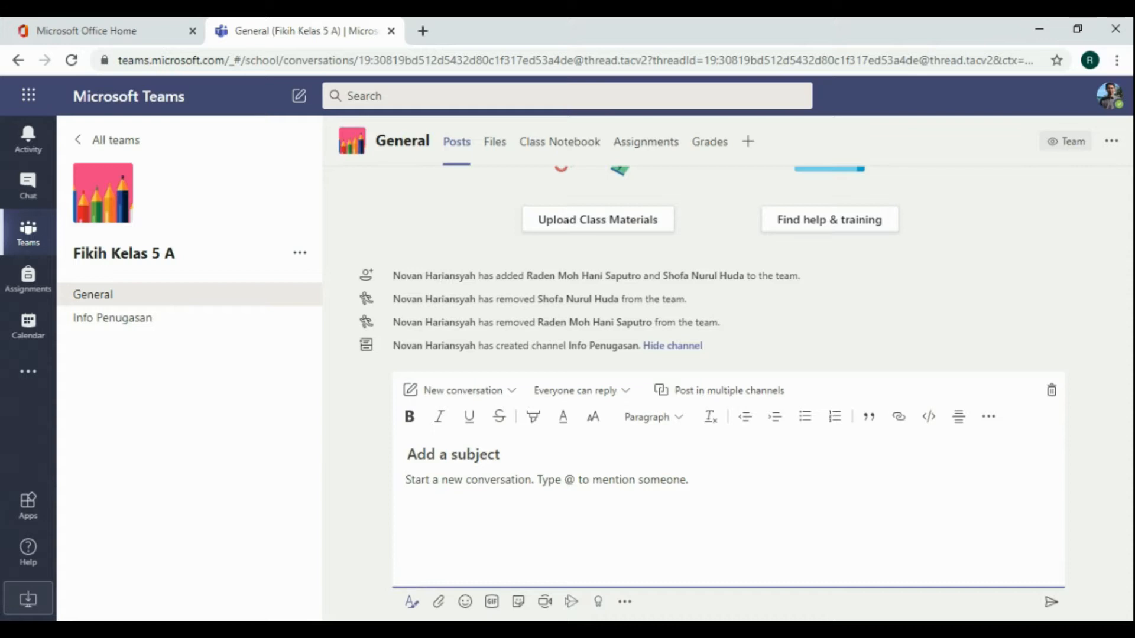
Open google.com in a new browser tab and search for "panduan umrah"
{"action": "left_click", "coordinate": [423, 31]}
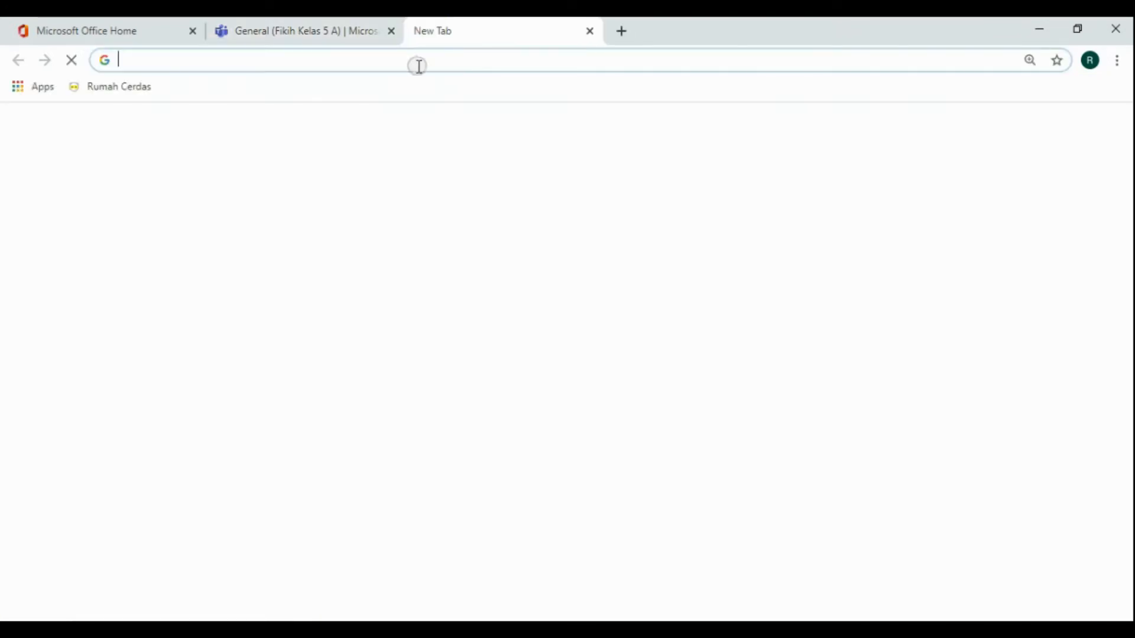
{"action": "type", "text": "google.com"}
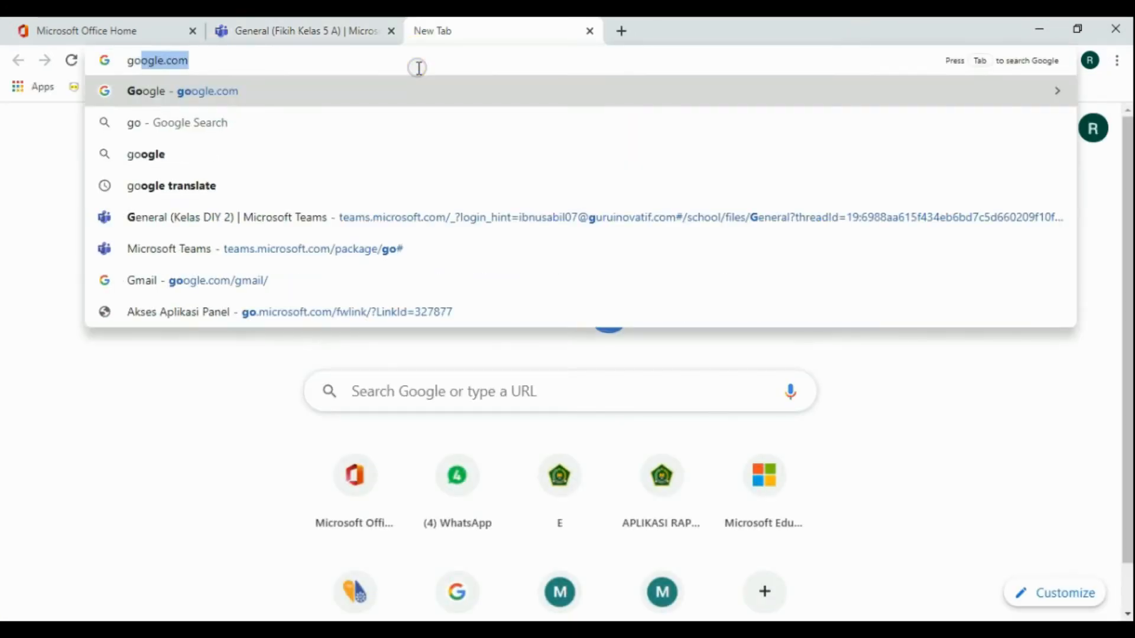
{"action": "key", "text": "Return"}
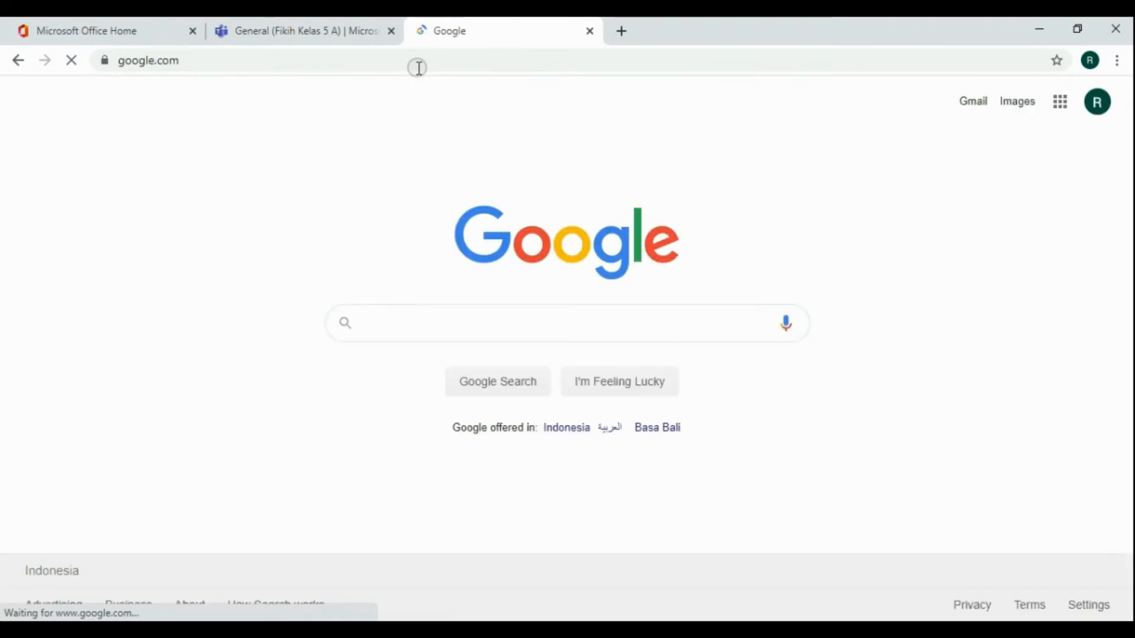
{"action": "left_click", "coordinate": [466, 312]}
{"action": "type", "text": "panduan"}
{"action": "key", "text": "Down"}
{"action": "key", "text": "Return"}
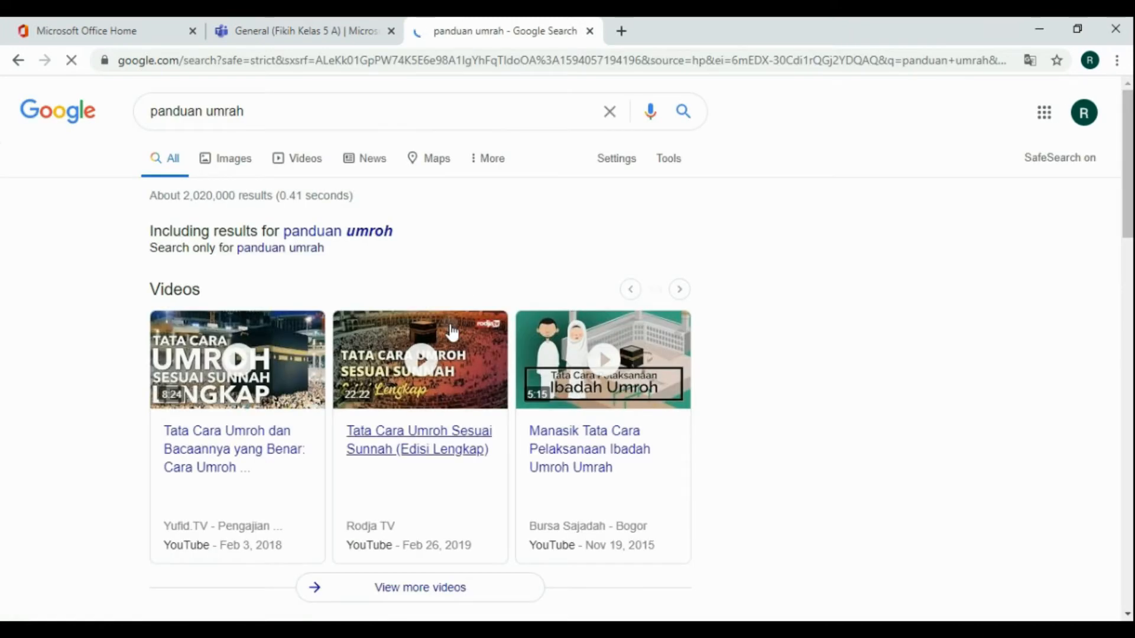
Open the "Panduan Umrah | Muslim.Or.Id" result in a separate browser tab and switch to it
{"action": "scroll", "coordinate": [451, 332], "scroll_direction": "down", "scroll_amount": 4}
{"action": "scroll", "coordinate": [438, 340], "scroll_direction": "down", "scroll_amount": 1}
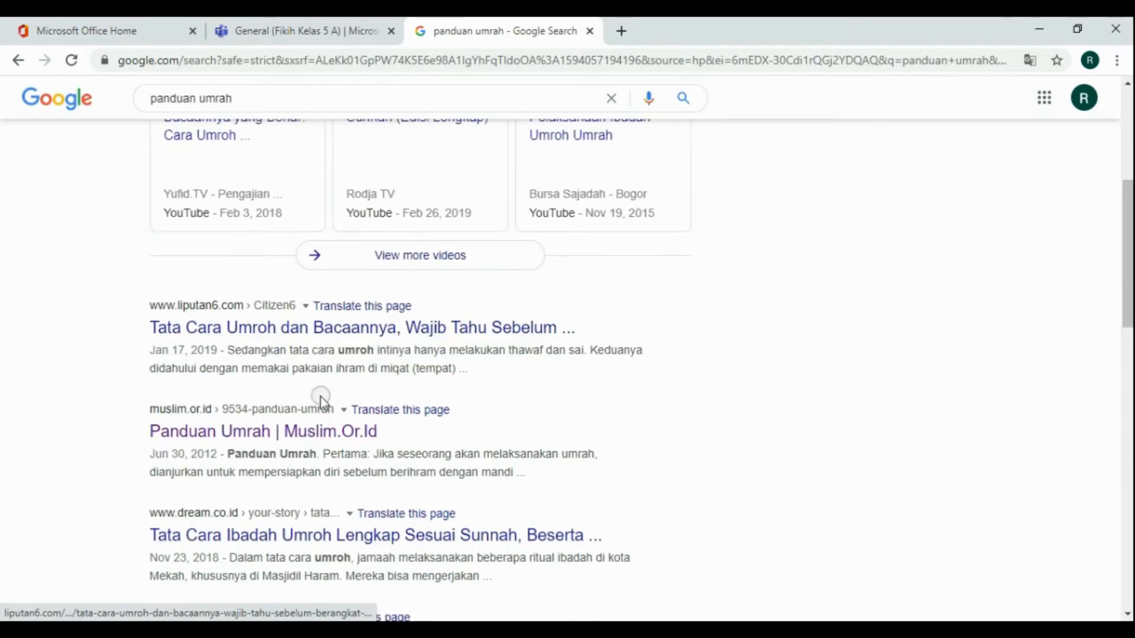
{"action": "middle_click", "coordinate": [236, 433]}
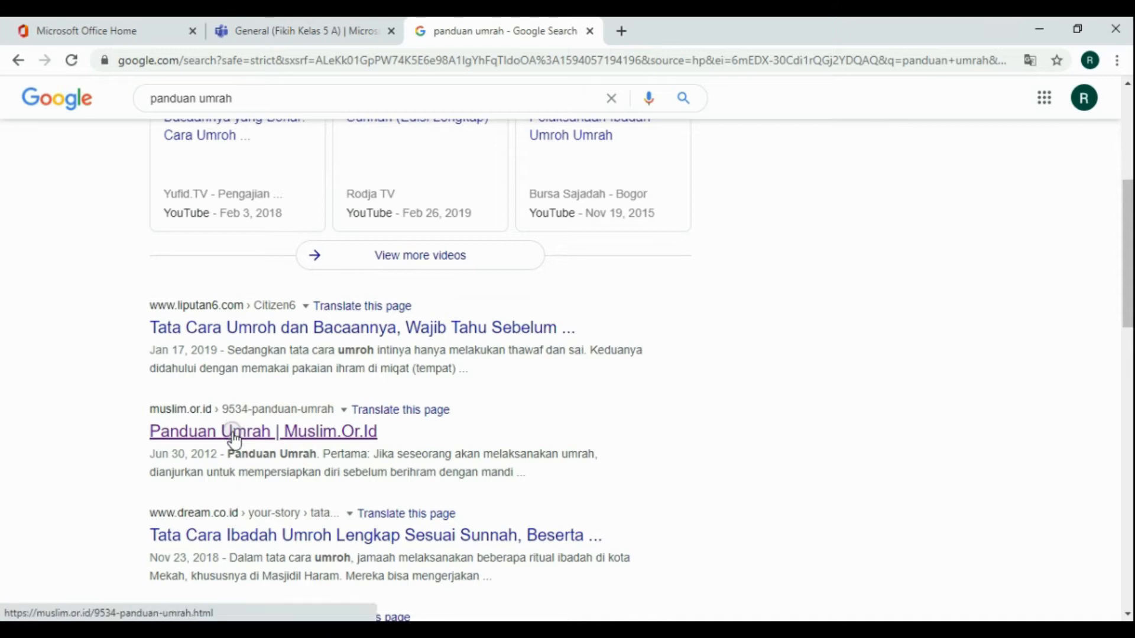
{"action": "left_click", "coordinate": [677, 37]}
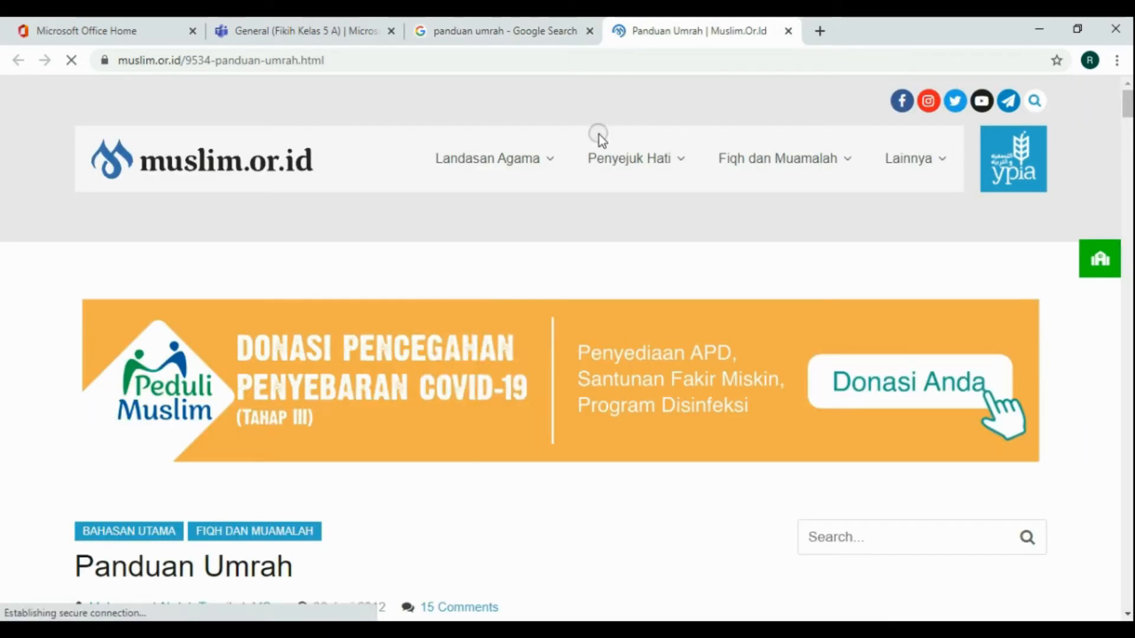
Select and copy the article text from the "Pertama" heading through the closing paragraph ending "terbitan Darul Falah."
{"action": "scroll", "coordinate": [373, 304], "scroll_direction": "down", "scroll_amount": 4}
{"action": "scroll", "coordinate": [372, 305], "scroll_direction": "down", "scroll_amount": 10}
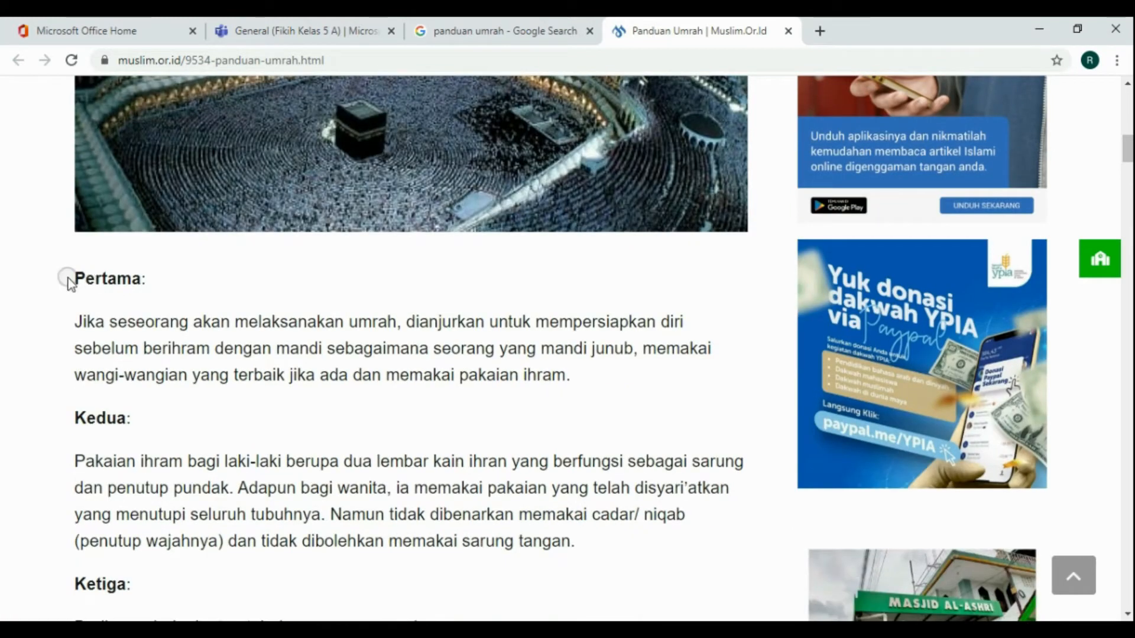
{"action": "left_click_drag", "start_coordinate": [69, 281], "coordinate": [157, 372]}
{"action": "left_click_drag", "start_coordinate": [75, 277], "coordinate": [693, 446]}
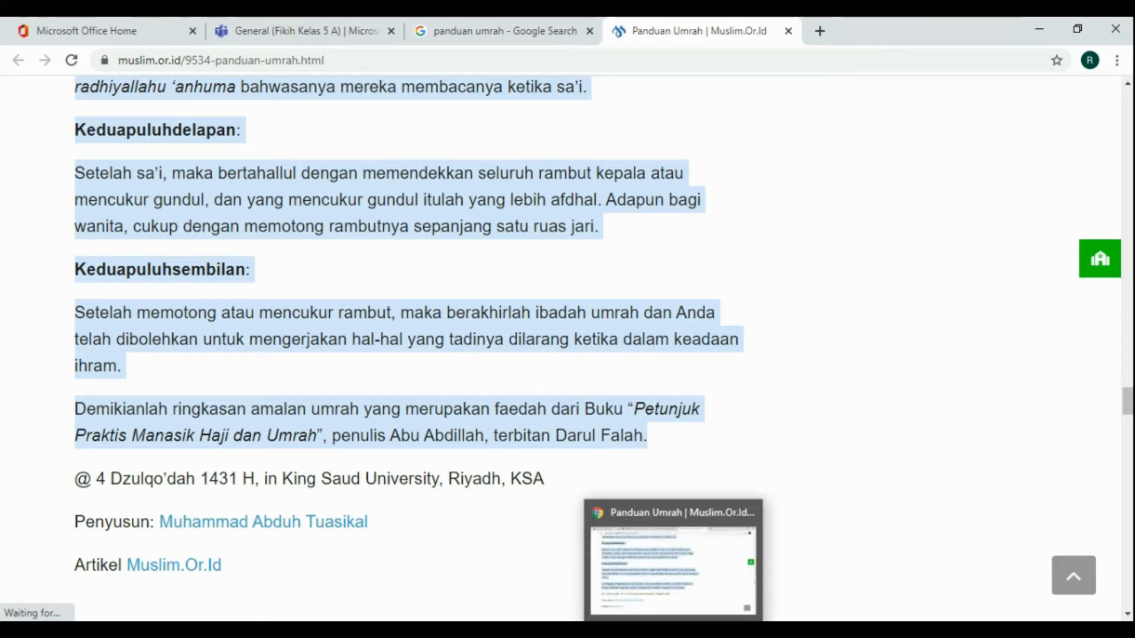
Switch back to Microsoft Teams and paste the copied article into the body of the new conversation
{"action": "left_click", "coordinate": [332, 30]}
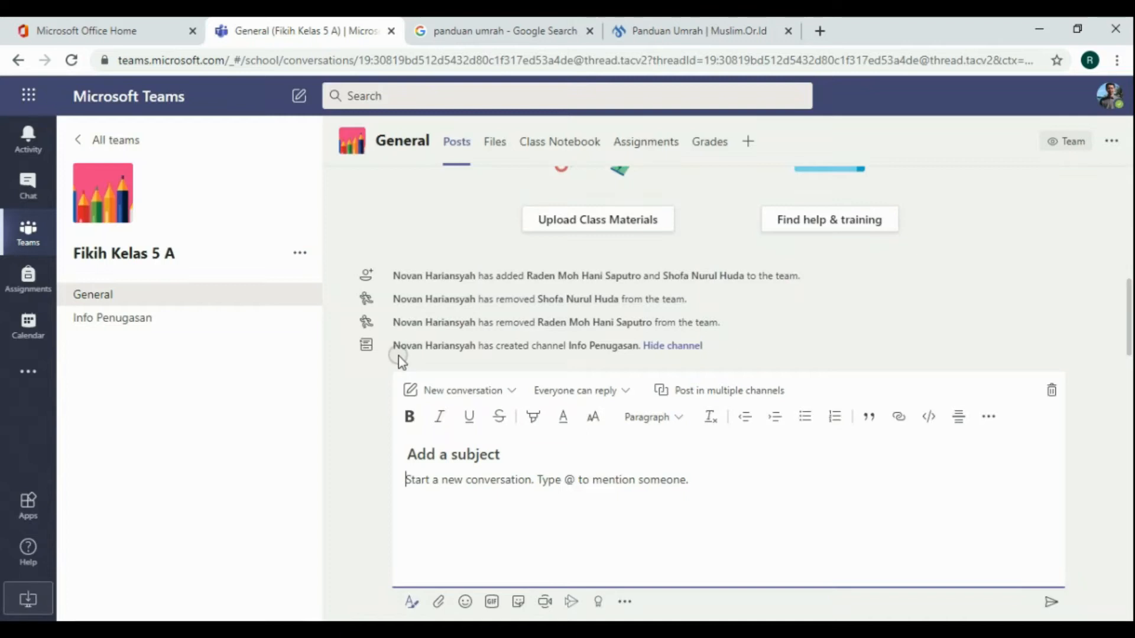
{"action": "left_click", "coordinate": [431, 498]}
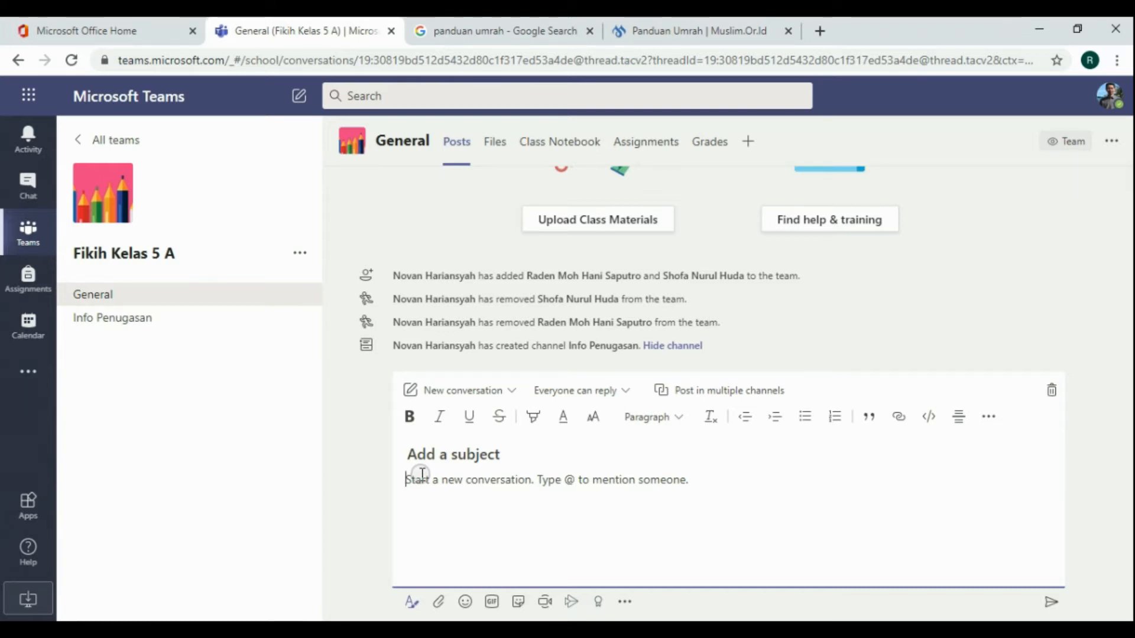
{"action": "key", "text": "ctrl+v"}
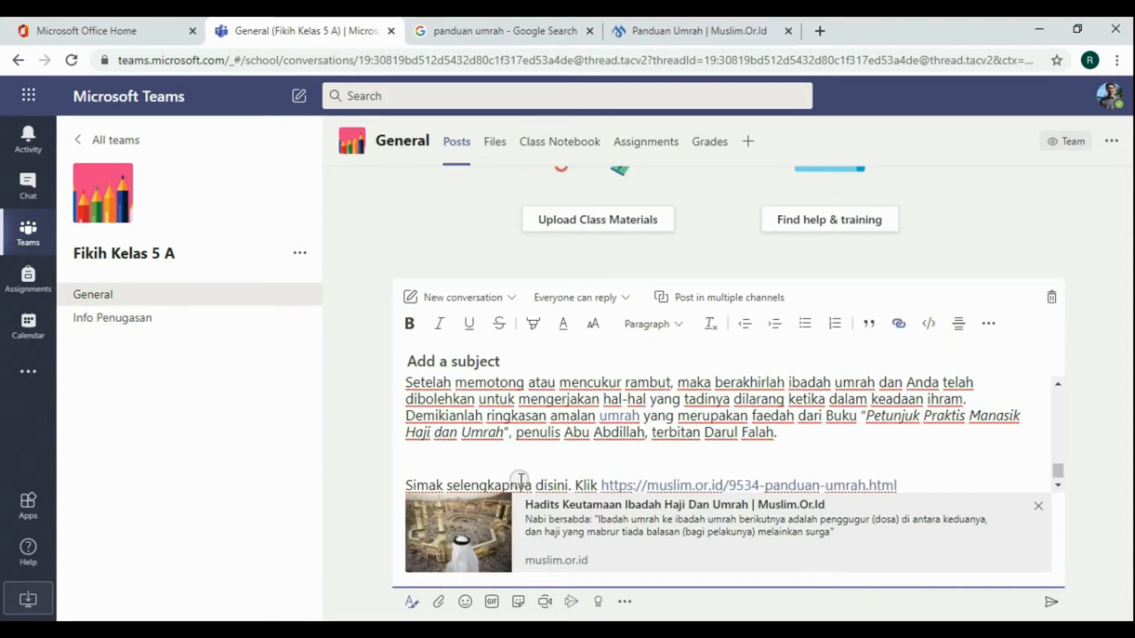
Enter "Panduan Umrah" as the subject of the new conversation and check the pasted article from beginning to end
{"action": "scroll", "coordinate": [484, 467], "scroll_direction": "up", "scroll_amount": 5}
{"action": "scroll", "coordinate": [482, 440], "scroll_direction": "up", "scroll_amount": 5}
{"action": "left_click", "coordinate": [512, 355]}
{"action": "type", "text": "Panduan Umrah"}
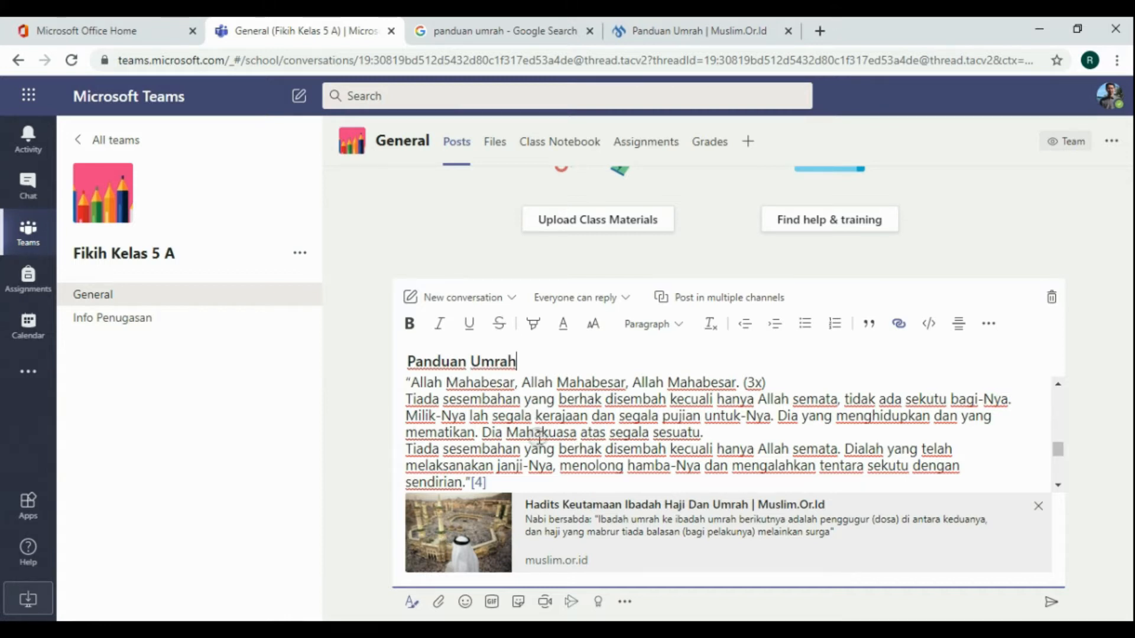
{"action": "scroll", "coordinate": [538, 438], "scroll_direction": "up", "scroll_amount": 15}
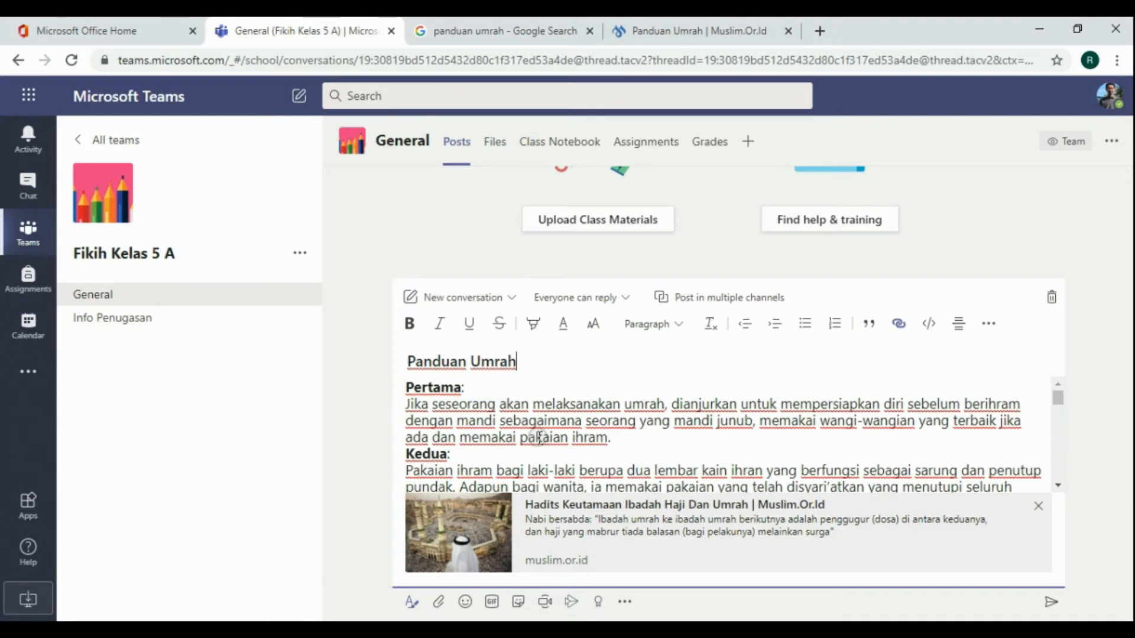
{"action": "scroll", "coordinate": [531, 439], "scroll_direction": "down", "scroll_amount": 20}
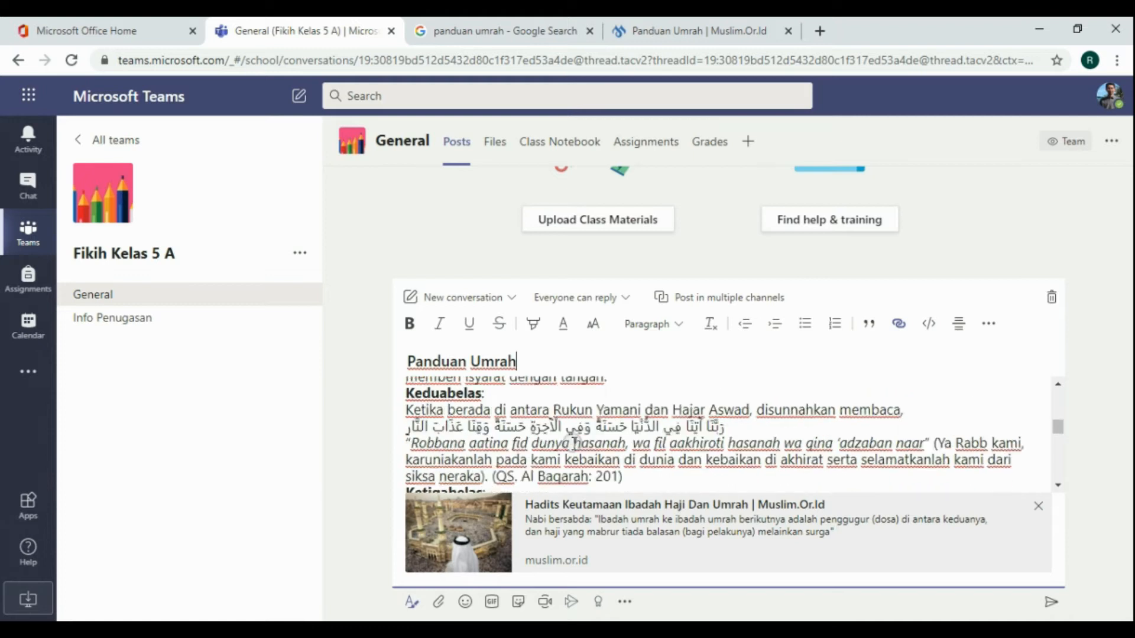
{"action": "scroll", "coordinate": [573, 444], "scroll_direction": "down", "scroll_amount": 5}
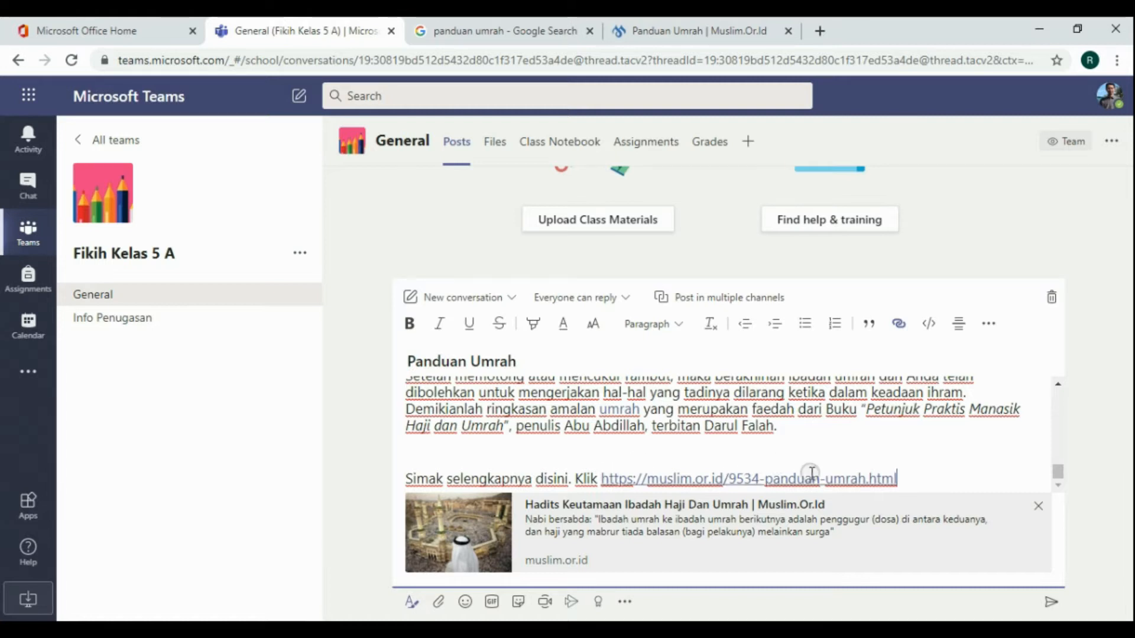
{"action": "left_click", "coordinate": [914, 473]}
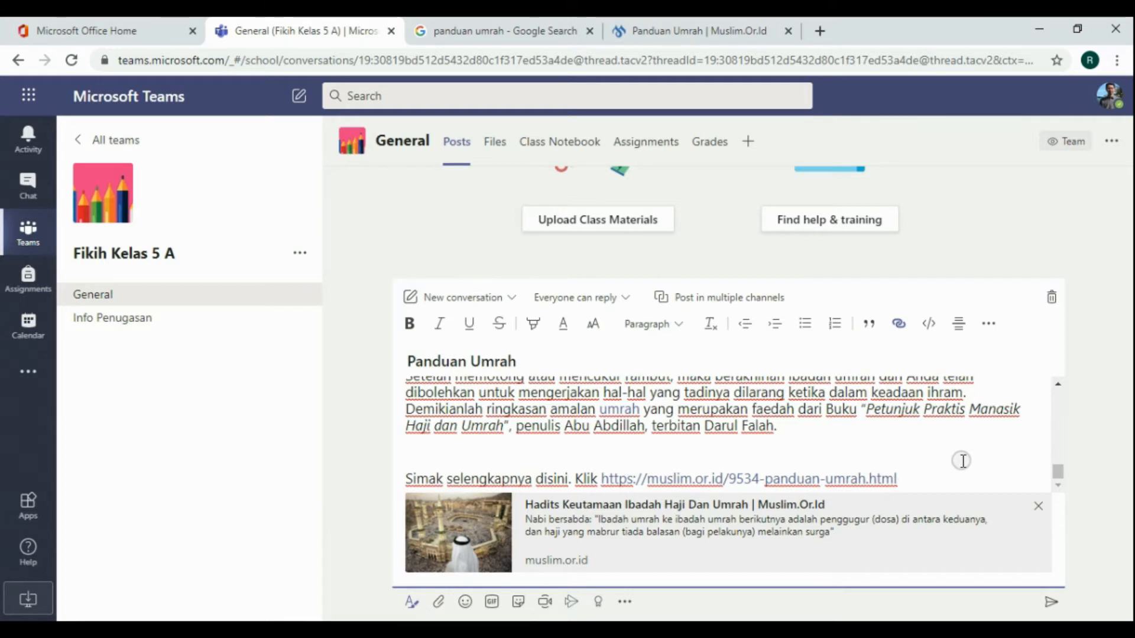
{"action": "key", "text": "Return"}
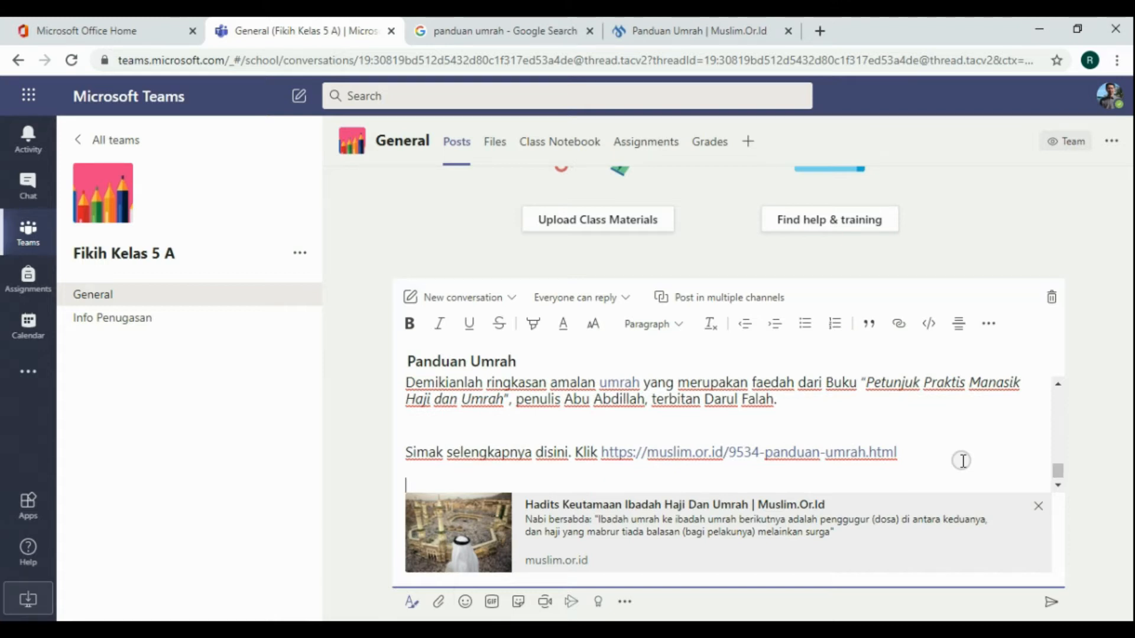
{"action": "key", "text": "BackSpace"}
{"action": "key", "text": "Return"}
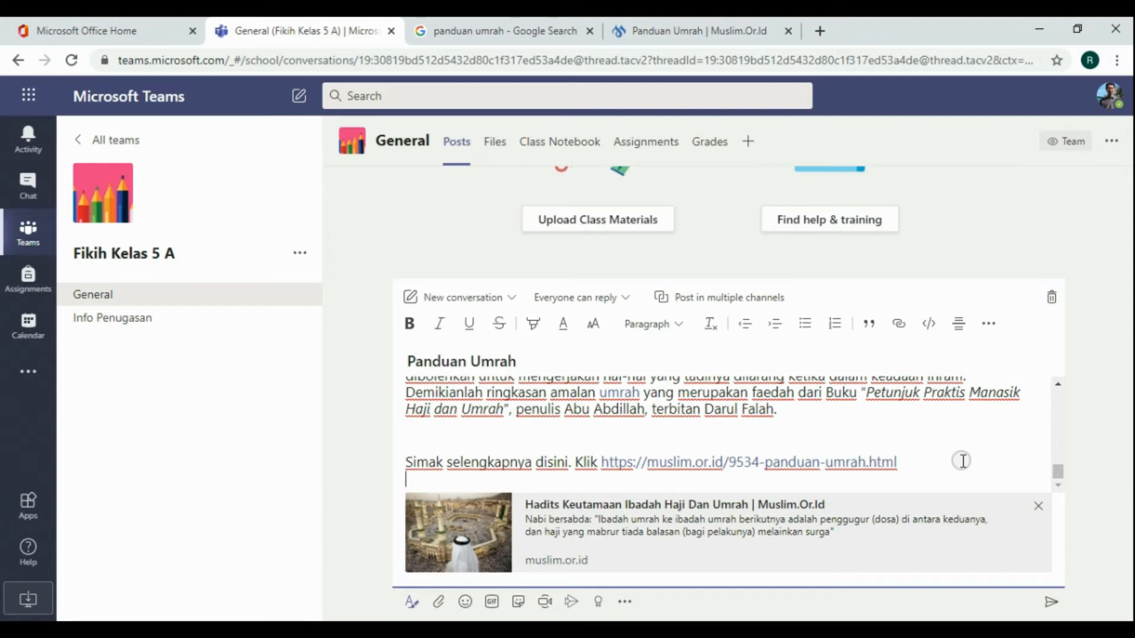
{"action": "key", "text": "BackSpace"}
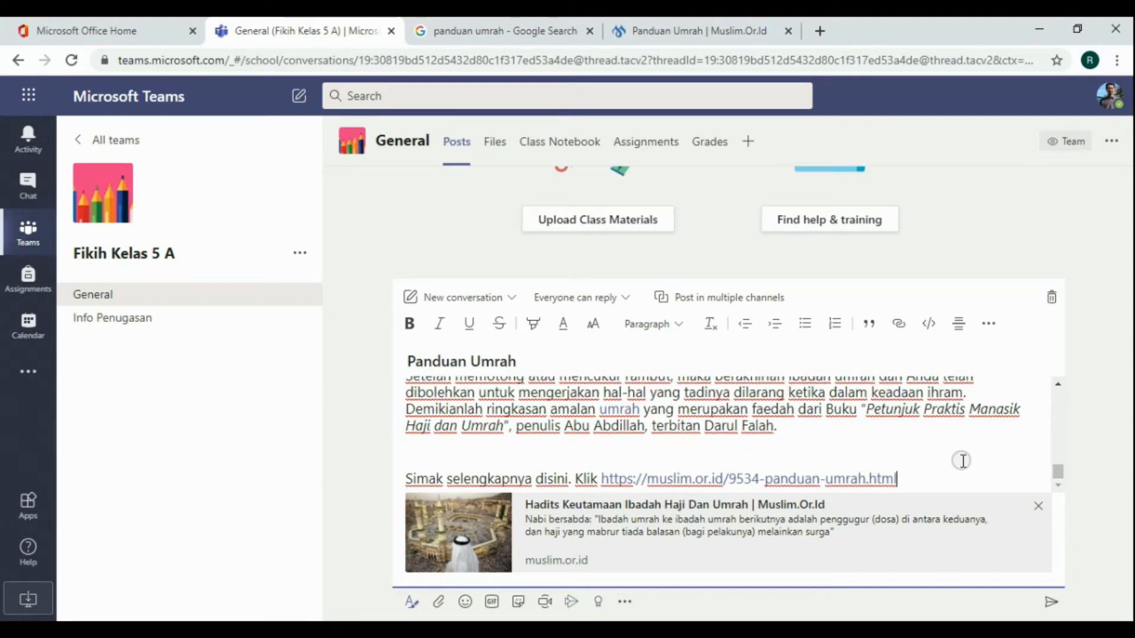
{"action": "left_click", "coordinate": [930, 572]}
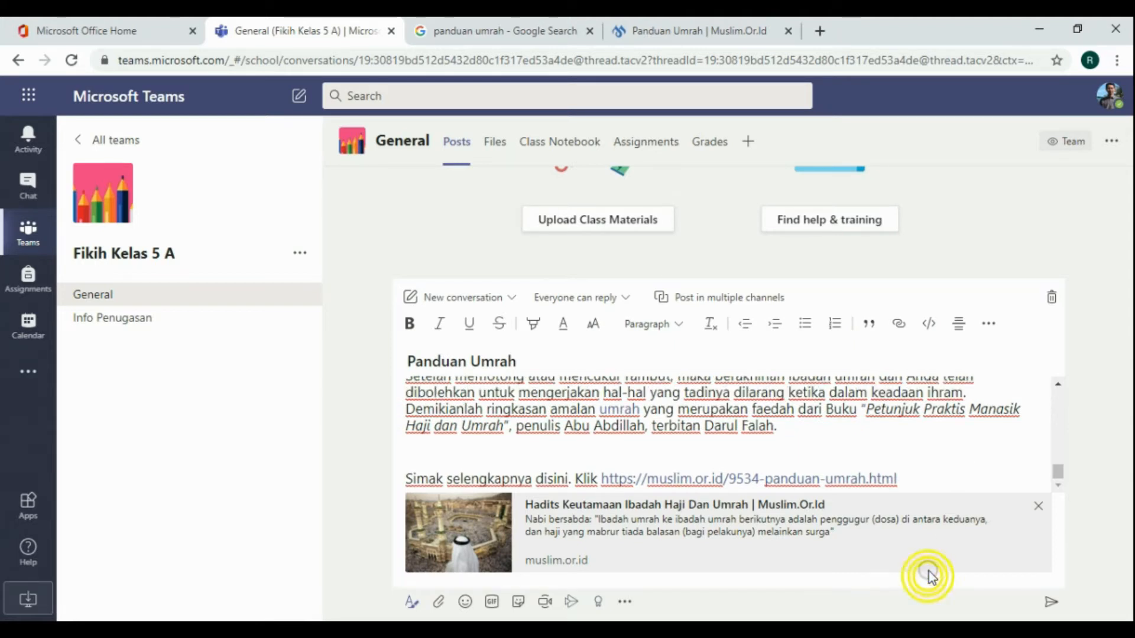
Remove the muslim.or.id link preview from the message and delete the extra blank line above "Simak selengkapnya disini"
{"action": "left_click", "coordinate": [1038, 507]}
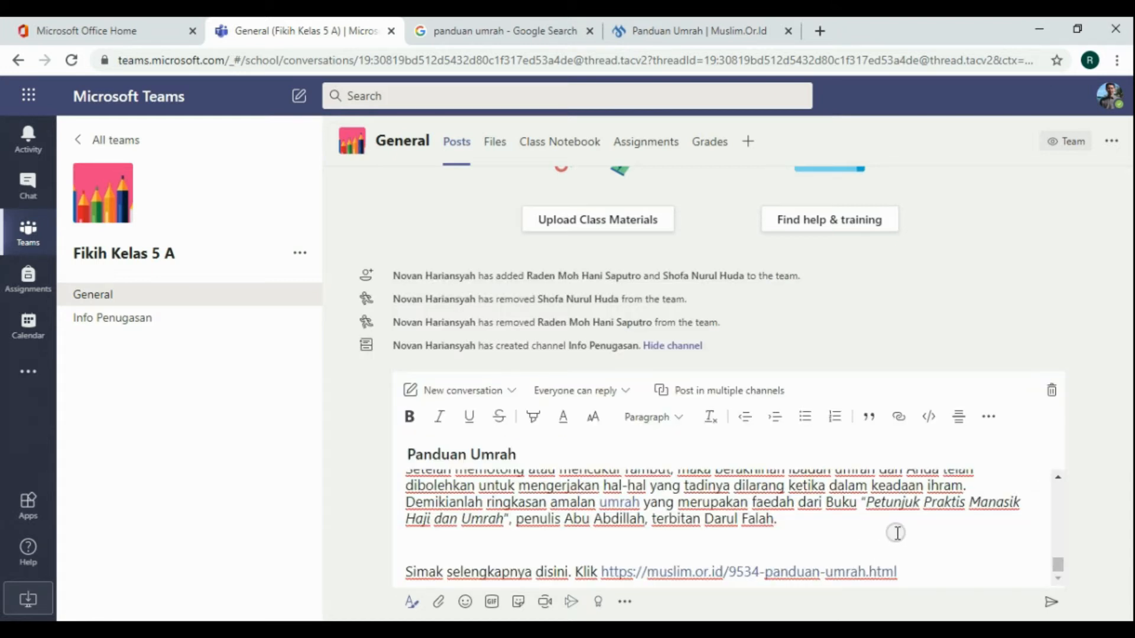
{"action": "left_click", "coordinate": [599, 541]}
{"action": "key", "text": "BackSpace"}
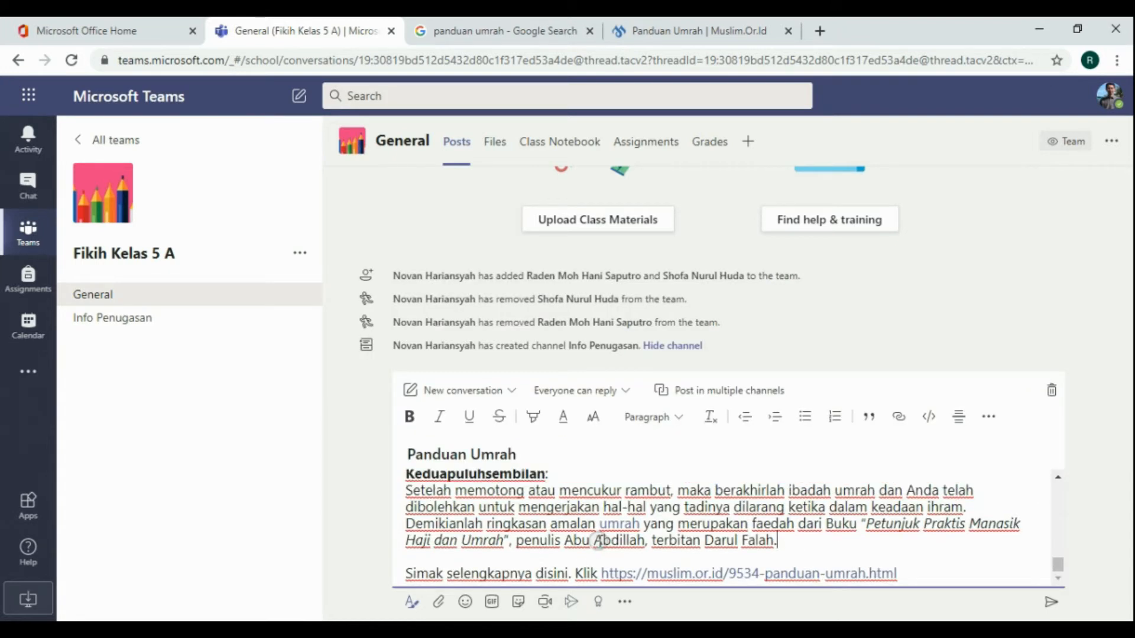
Add two new lines after the muslim.or.id article link at the end of the message
{"action": "left_click", "coordinate": [908, 577]}
{"action": "key", "text": "Return"}
{"action": "key", "text": "Return"}
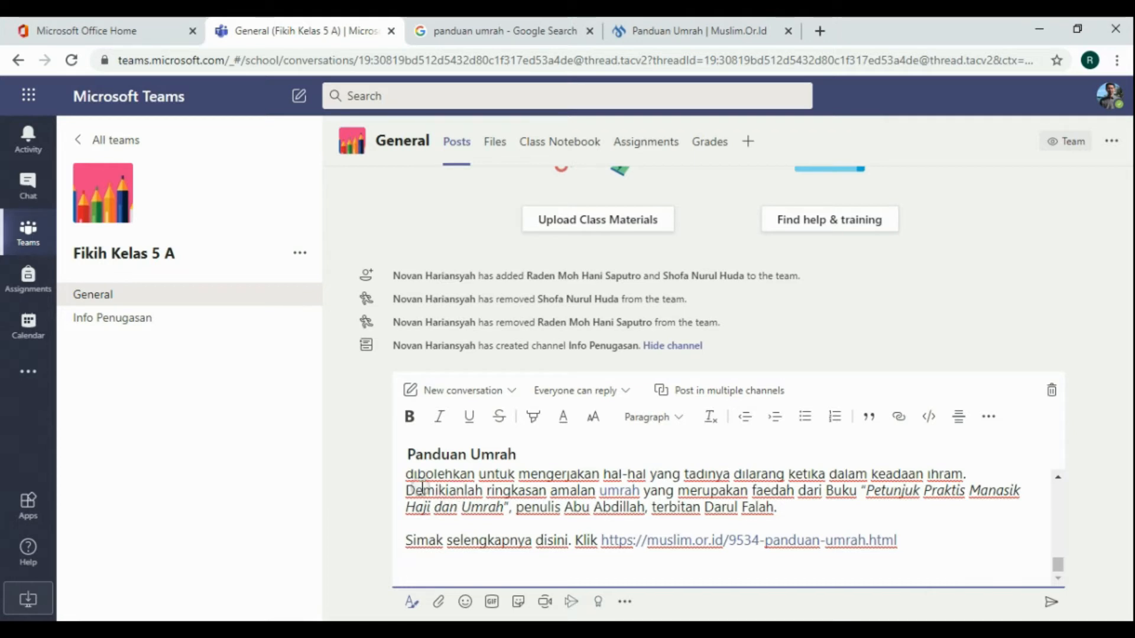
Add the YouTube app as a messaging extension for the new conversation
{"action": "left_click", "coordinate": [624, 604]}
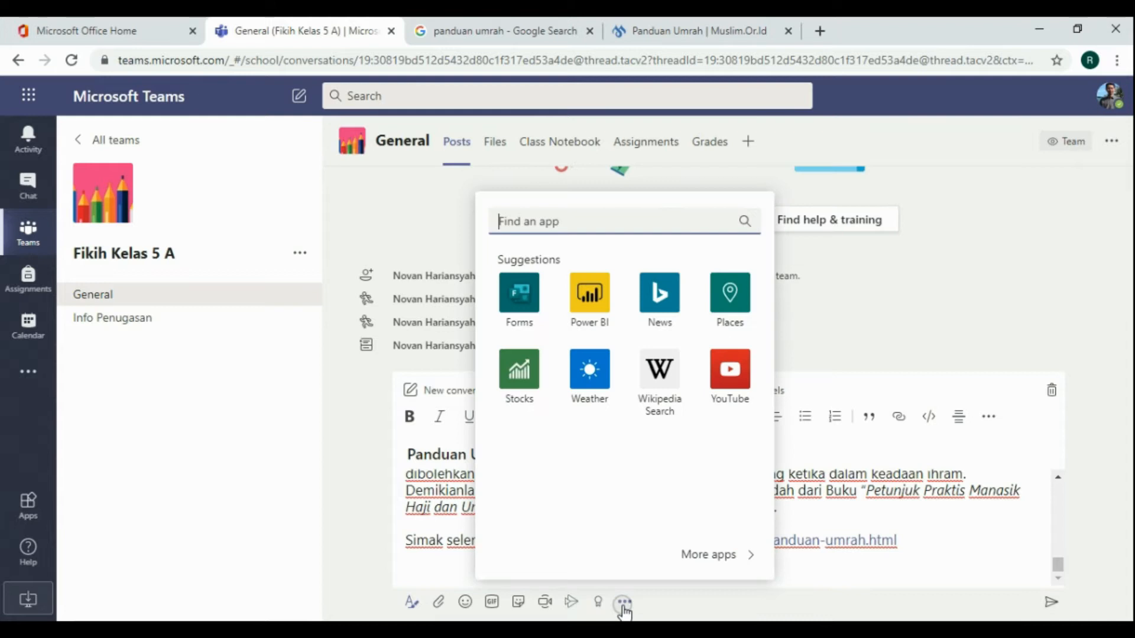
{"action": "left_click", "coordinate": [731, 372]}
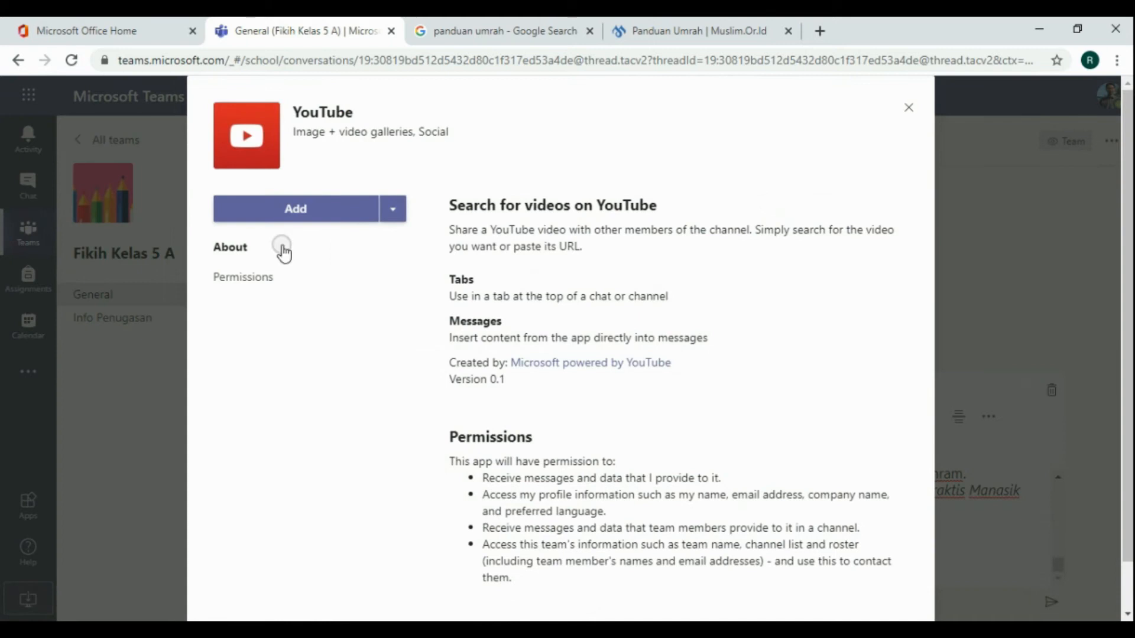
{"action": "left_click", "coordinate": [317, 216]}
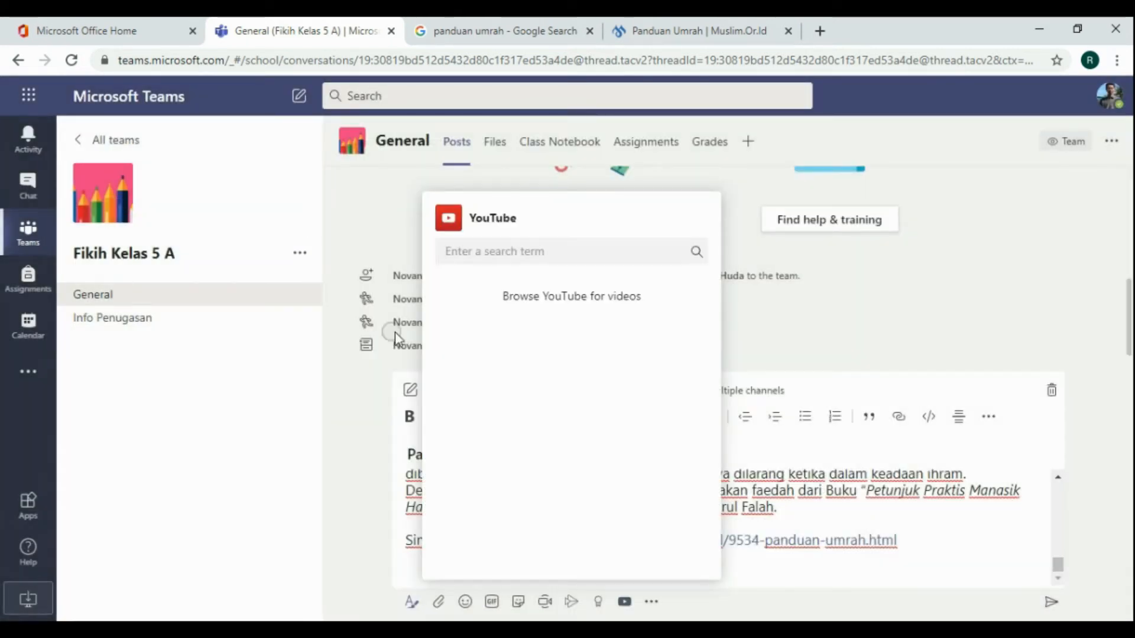
Search YouTube for "Panduan Umrah" and insert the Bursa Sajadah - Bogor video "Manasik Tata Cara Pelaksanaan Ibadah Umroh Umrah" into the message
{"action": "left_click", "coordinate": [521, 251]}
{"action": "type", "text": "P"}
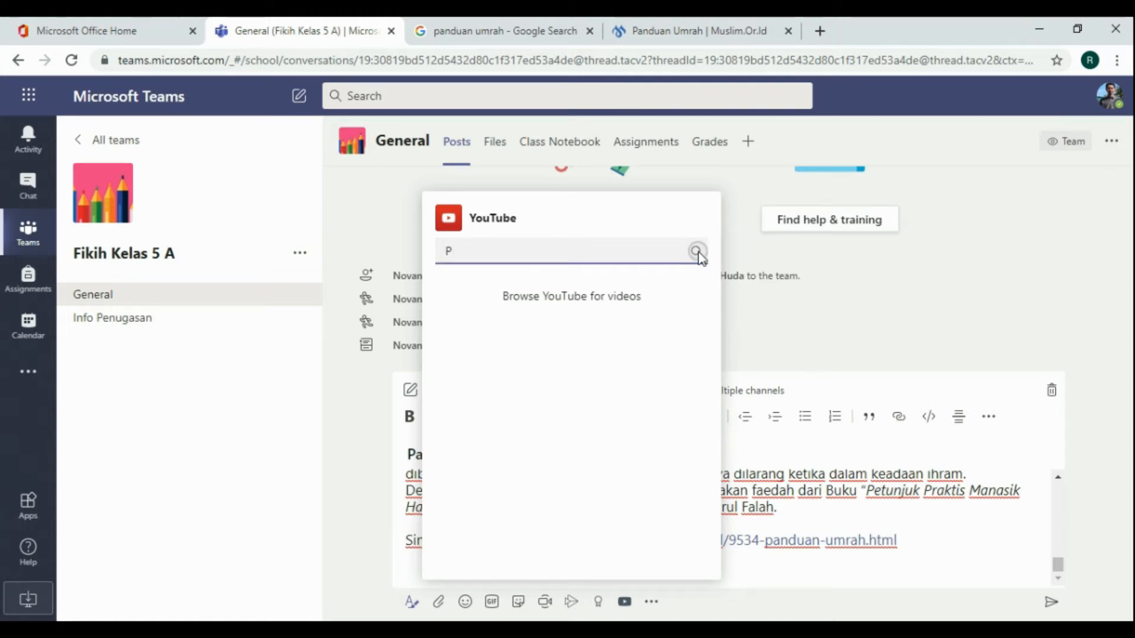
{"action": "type", "text": "nanduan Umrah"}
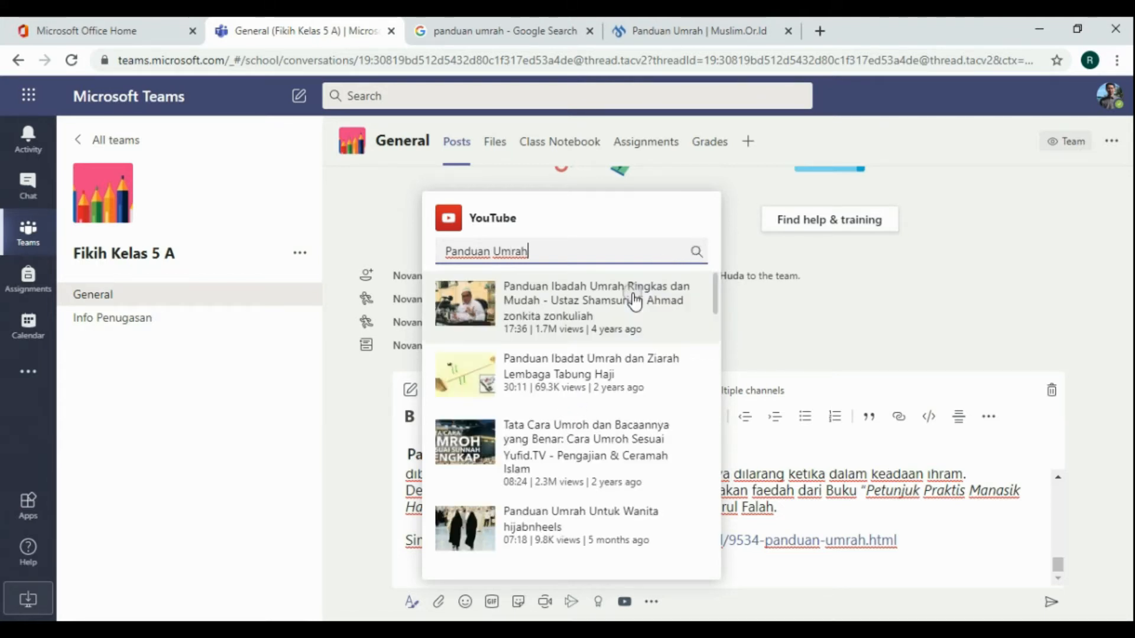
{"action": "scroll", "coordinate": [578, 317], "scroll_direction": "down", "scroll_amount": 5}
{"action": "scroll", "coordinate": [574, 325], "scroll_direction": "down", "scroll_amount": 4}
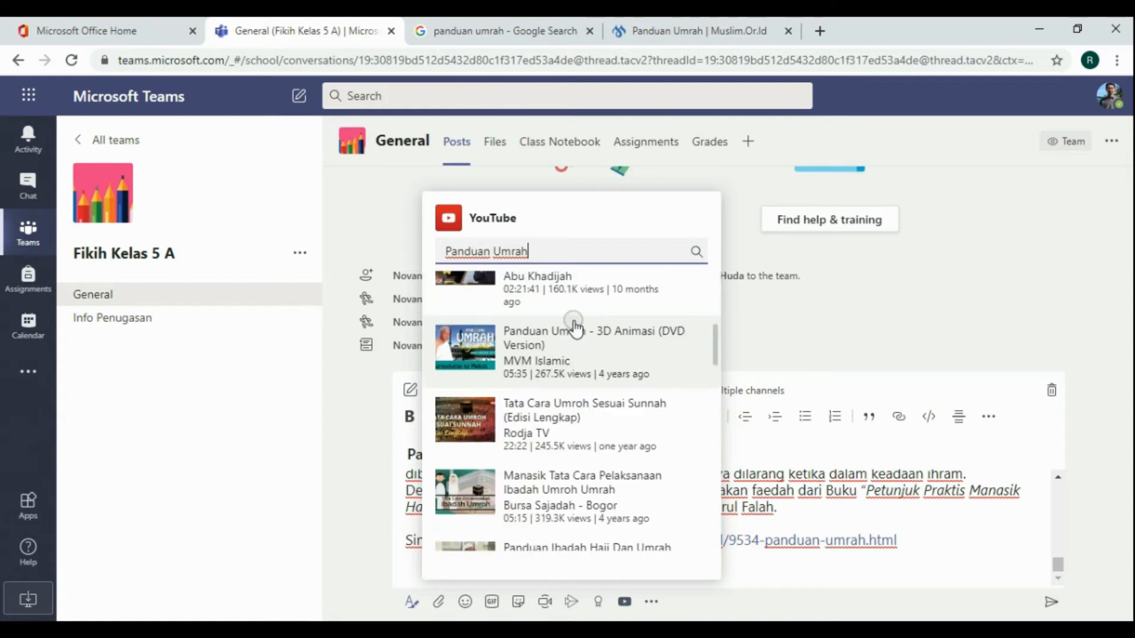
{"action": "scroll", "coordinate": [568, 322], "scroll_direction": "up", "scroll_amount": 2}
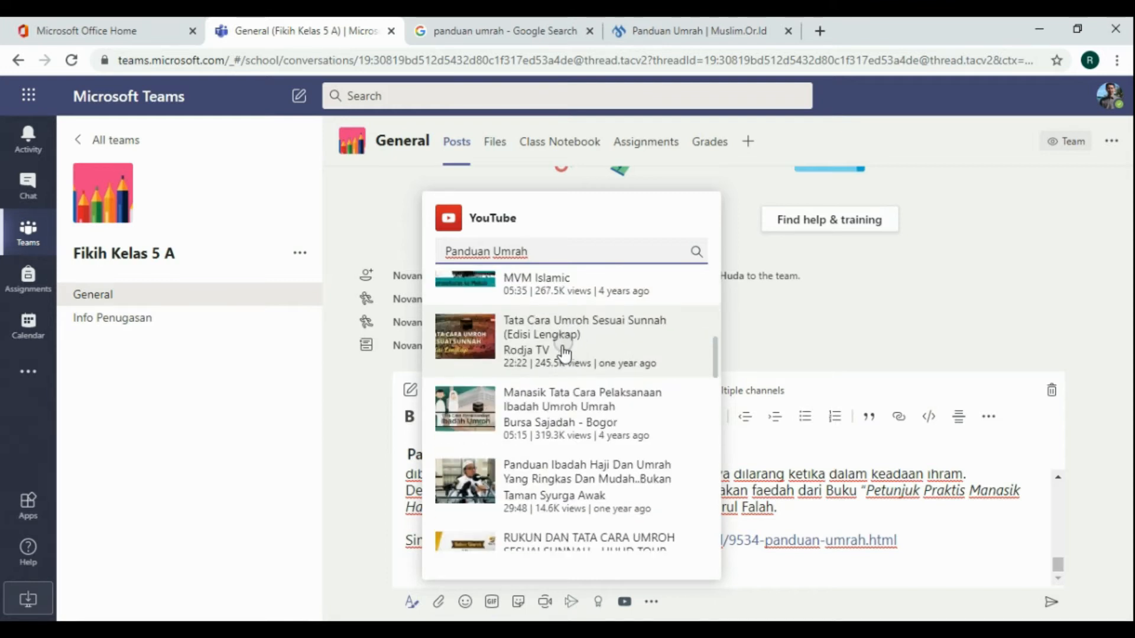
{"action": "left_click", "coordinate": [541, 409]}
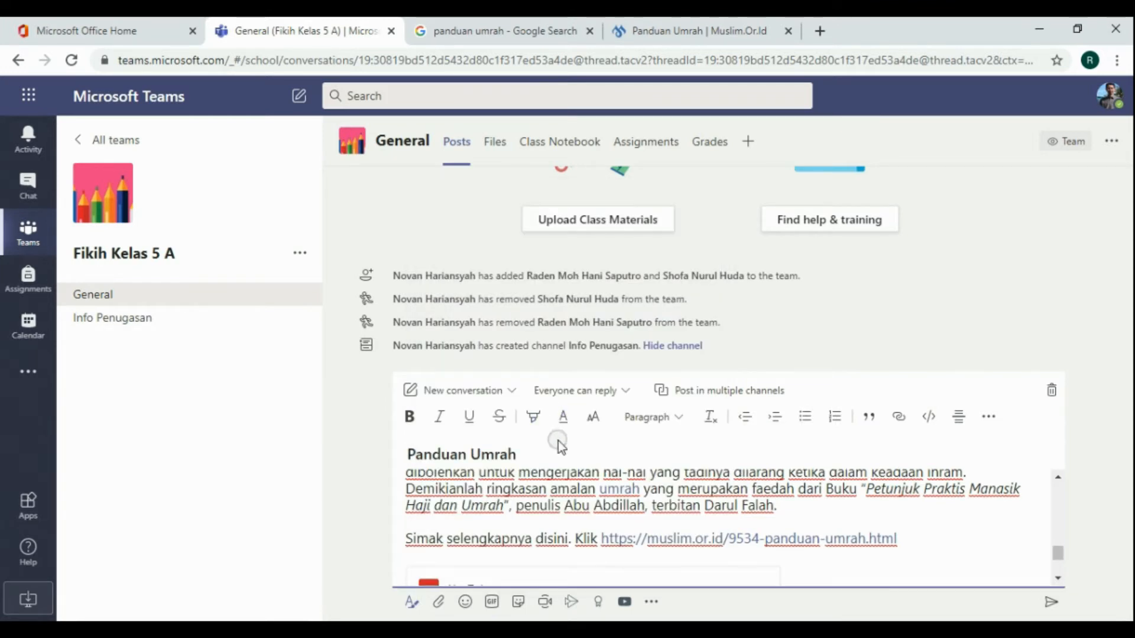
Add the line "Lihat video ini" between the muslim.or.id link and the YouTube video card in the message
{"action": "scroll", "coordinate": [798, 544], "scroll_direction": "down", "scroll_amount": 3}
{"action": "scroll", "coordinate": [842, 518], "scroll_direction": "down", "scroll_amount": 2}
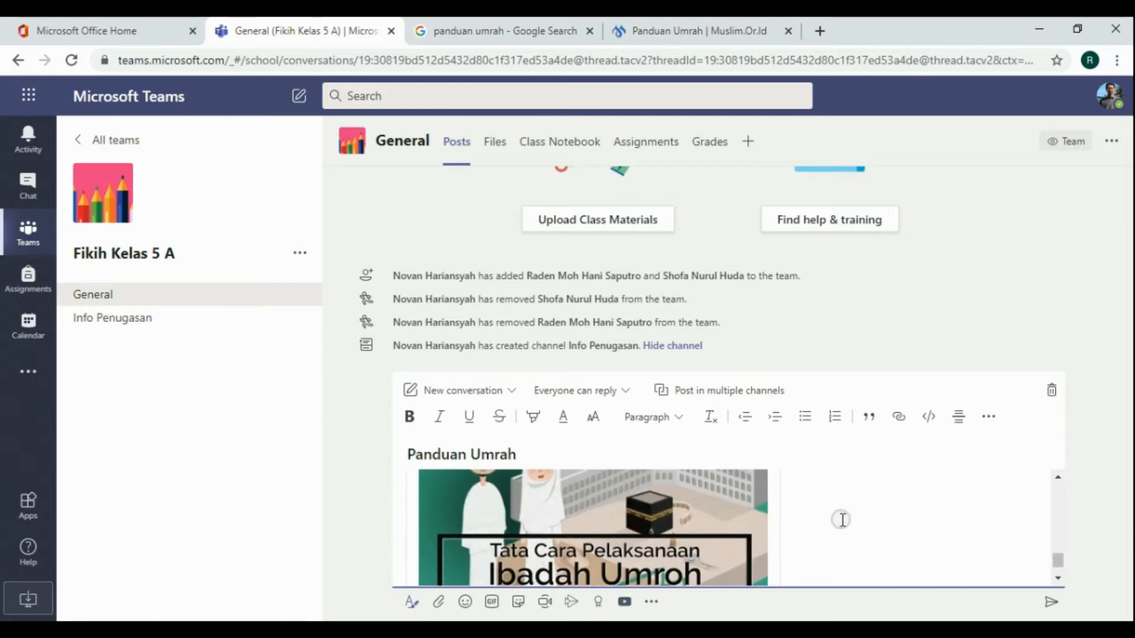
{"action": "scroll", "coordinate": [963, 509], "scroll_direction": "down", "scroll_amount": 2}
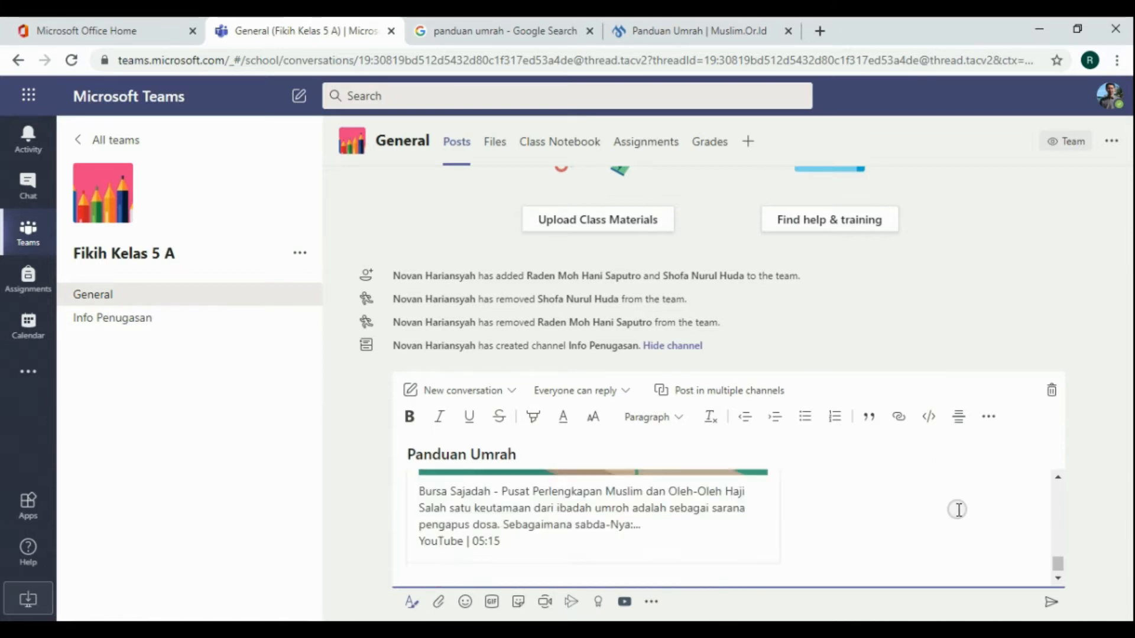
{"action": "scroll", "coordinate": [952, 511], "scroll_direction": "up", "scroll_amount": 2}
{"action": "scroll", "coordinate": [887, 512], "scroll_direction": "up", "scroll_amount": 2}
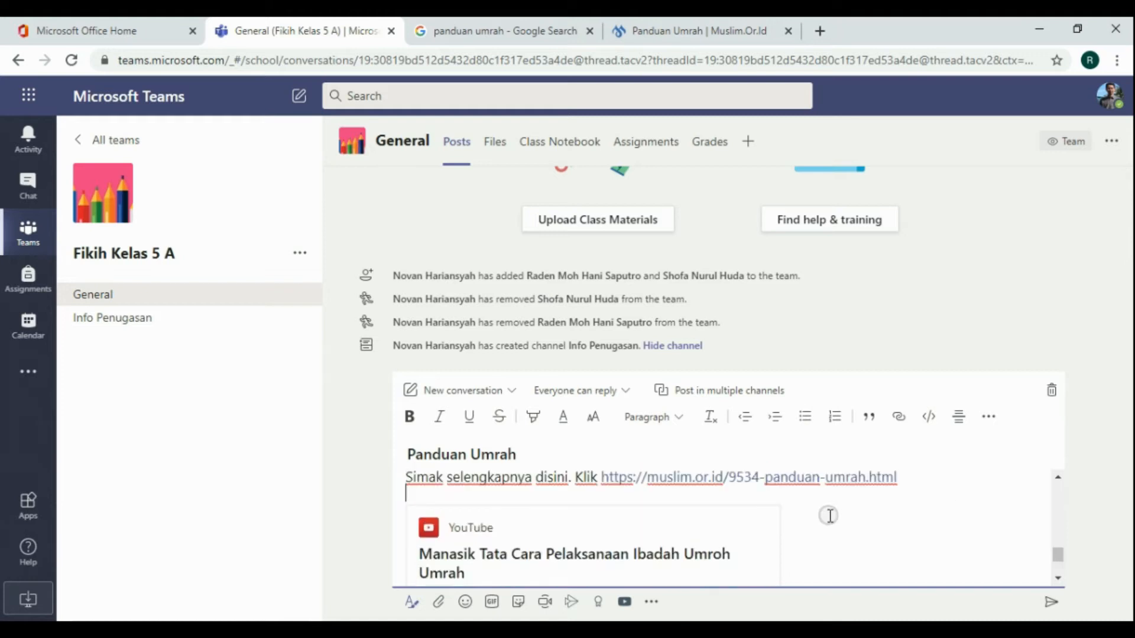
{"action": "scroll", "coordinate": [591, 521], "scroll_direction": "up", "scroll_amount": 2}
{"action": "scroll", "coordinate": [532, 522], "scroll_direction": "down", "scroll_amount": 3}
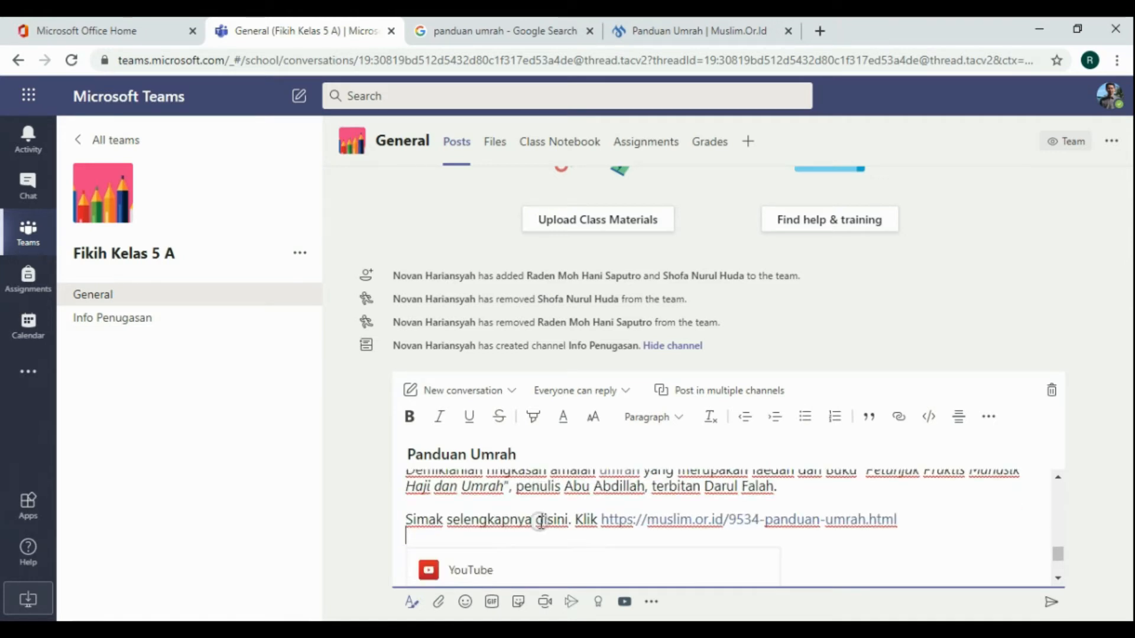
{"action": "key", "text": "Return"}
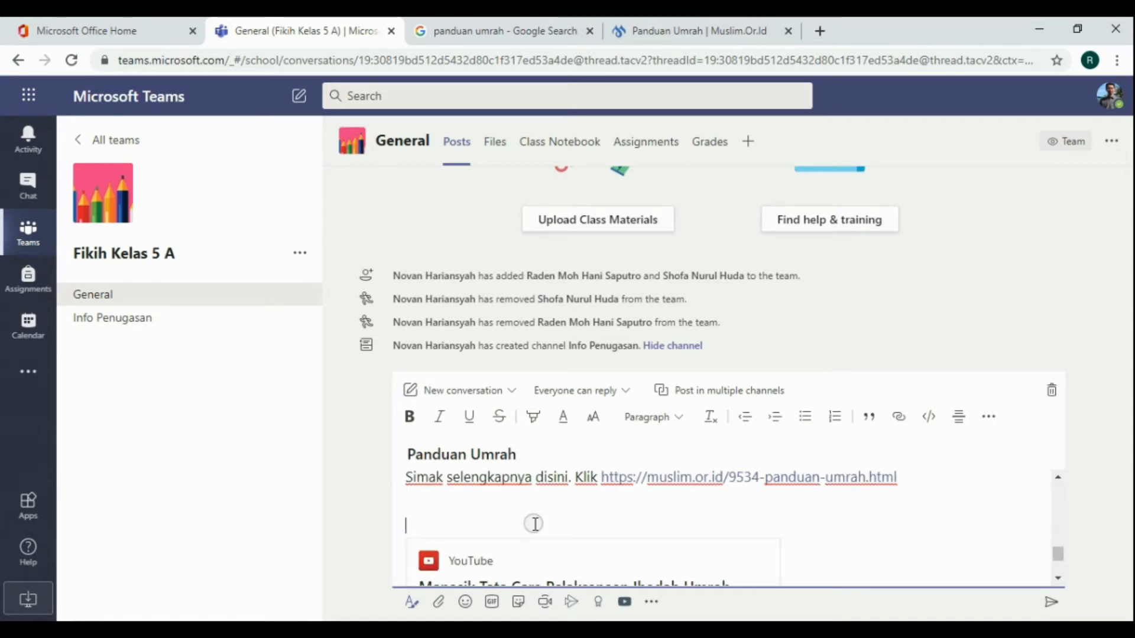
{"action": "type", "text": "Lihat "}
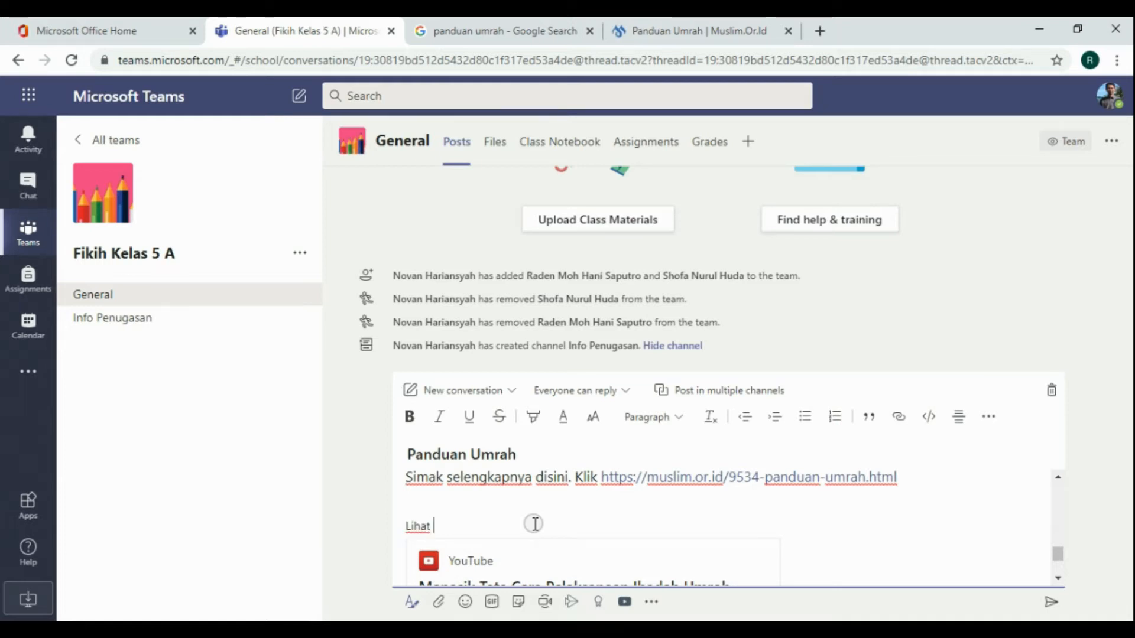
{"action": "type", "text": "video ini"}
Highlight the text "Lihat video ini" in yellow
{"action": "key", "text": "ctrl+shift+Left"}
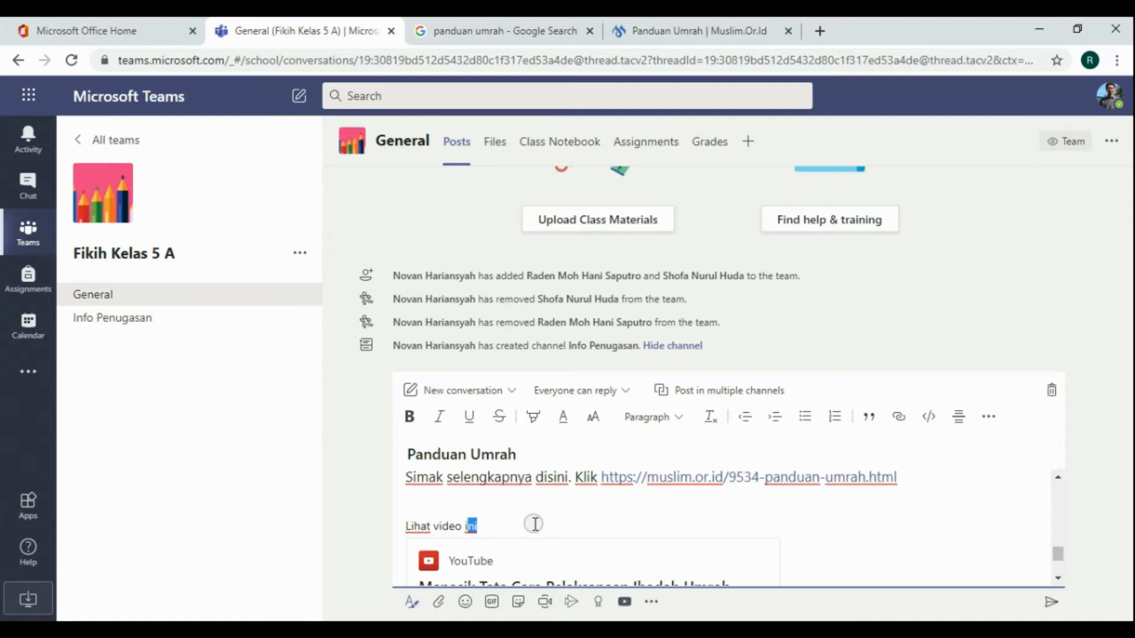
{"action": "left_click", "coordinate": [478, 524]}
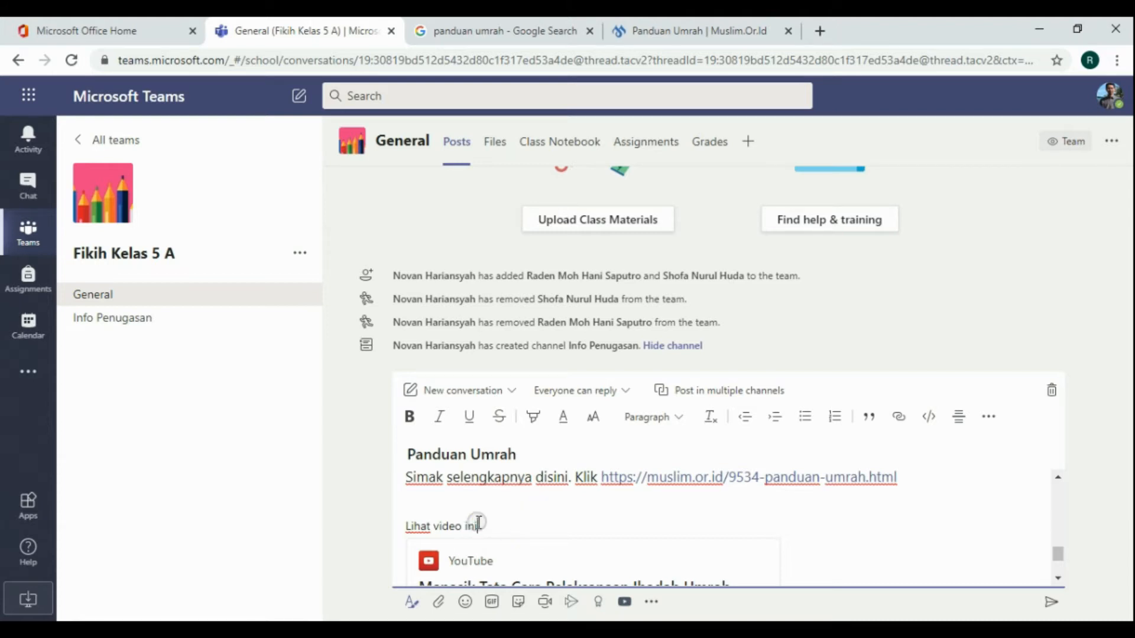
{"action": "left_click_drag", "start_coordinate": [479, 524], "coordinate": [405, 525]}
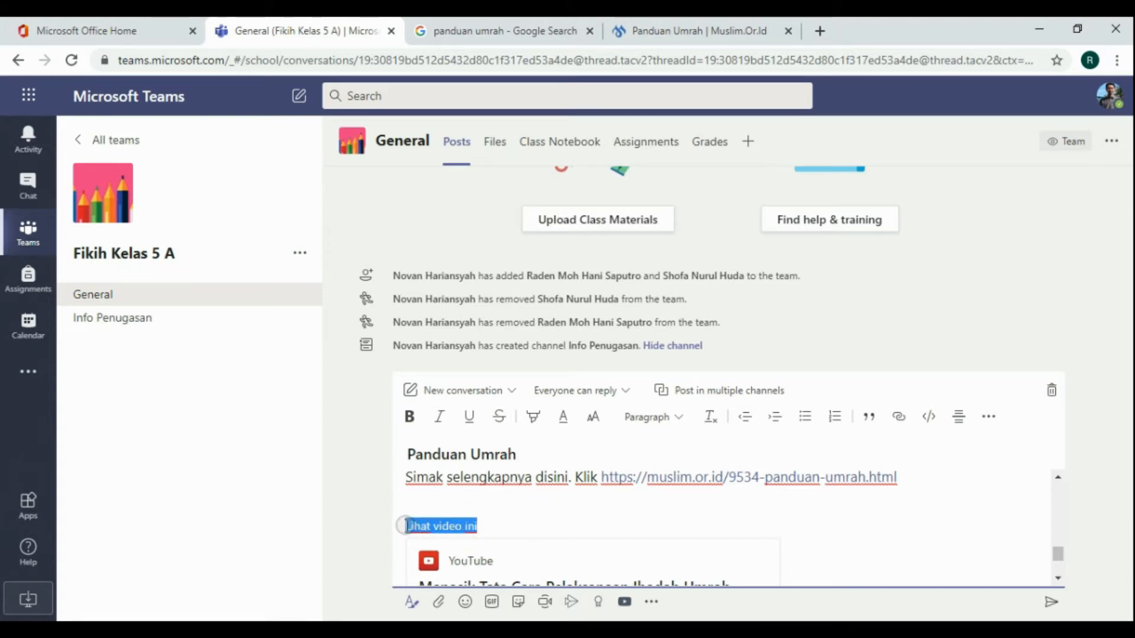
{"action": "left_click", "coordinate": [531, 418]}
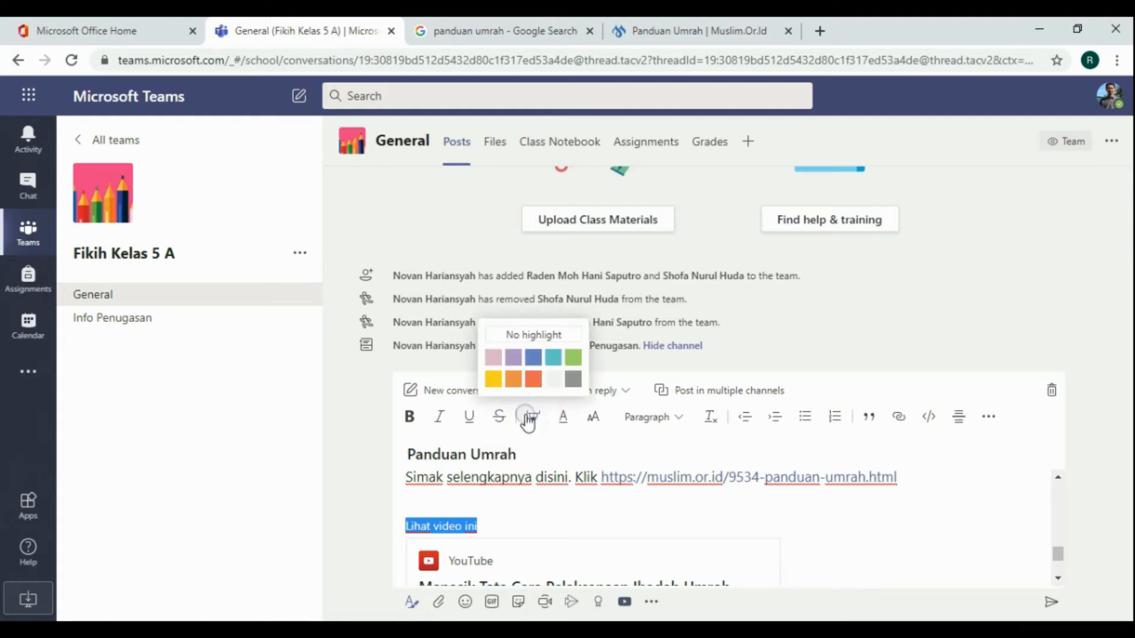
{"action": "left_click", "coordinate": [493, 379]}
{"action": "left_click", "coordinate": [550, 518]}
Review the drafted Panduan Umrah message, checking the video card at the end and the article text from its beginning
{"action": "scroll", "coordinate": [657, 548], "scroll_direction": "down", "scroll_amount": 1}
{"action": "scroll", "coordinate": [630, 542], "scroll_direction": "up", "scroll_amount": 1}
{"action": "scroll", "coordinate": [800, 512], "scroll_direction": "up", "scroll_amount": 1}
{"action": "scroll", "coordinate": [803, 510], "scroll_direction": "down", "scroll_amount": 3}
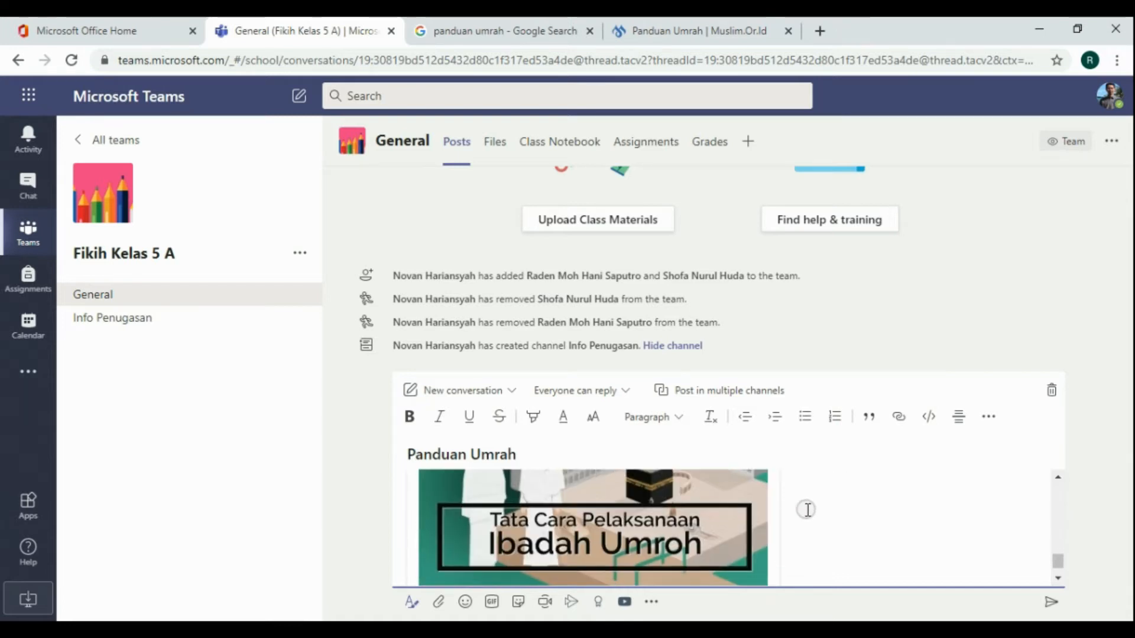
{"action": "scroll", "coordinate": [807, 510], "scroll_direction": "down", "scroll_amount": 2}
{"action": "scroll", "coordinate": [807, 509], "scroll_direction": "up", "scroll_amount": 15}
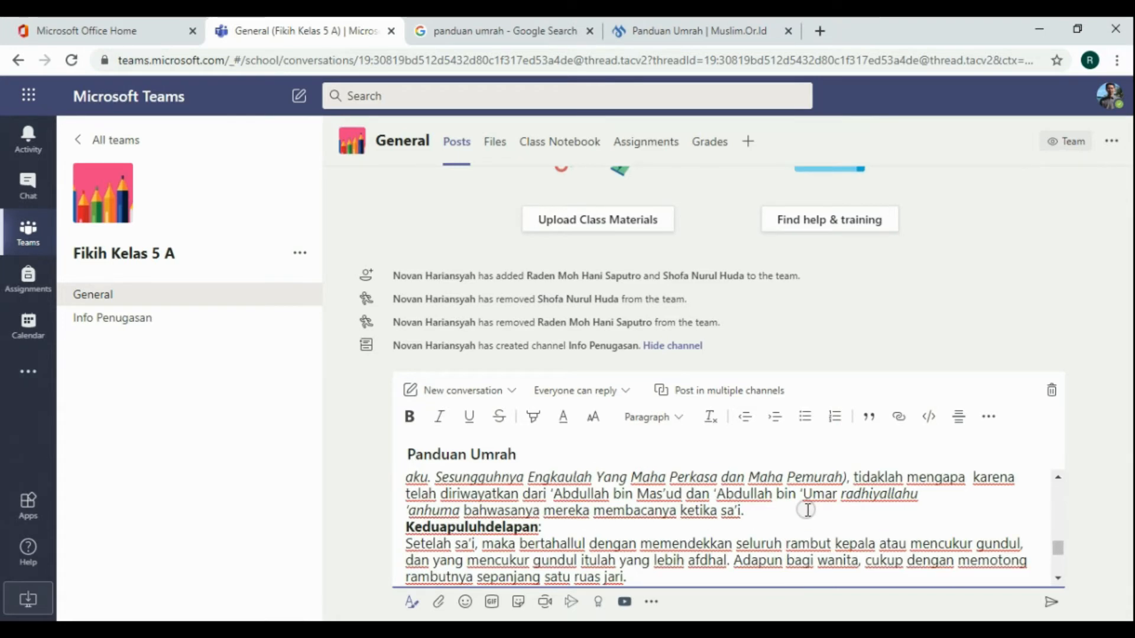
{"action": "scroll", "coordinate": [807, 509], "scroll_direction": "up", "scroll_amount": 15}
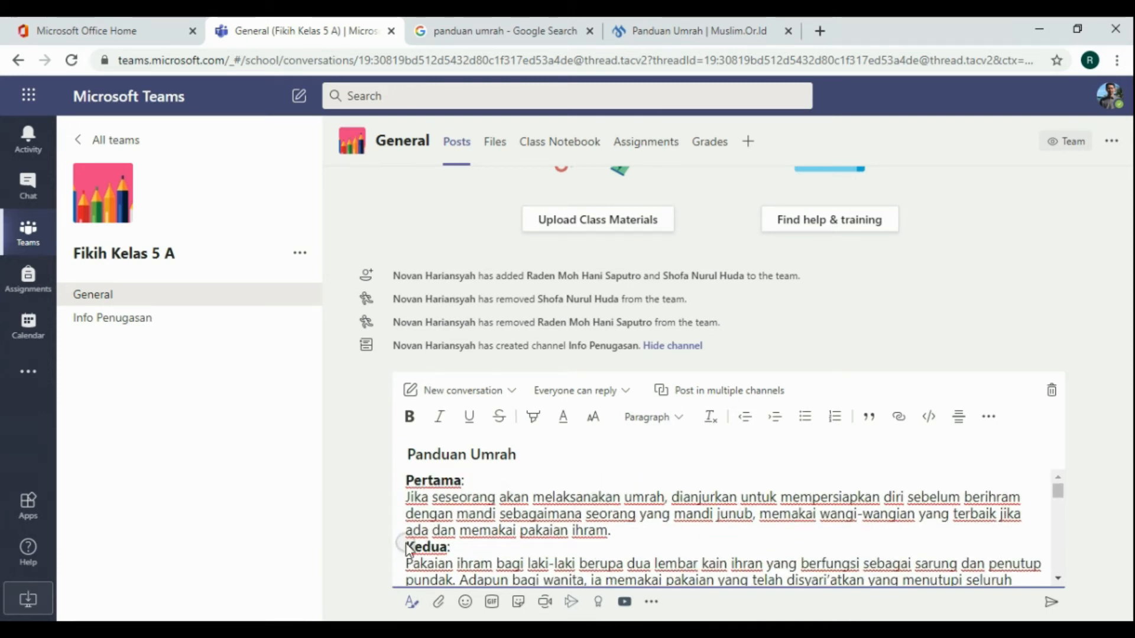
{"action": "scroll", "coordinate": [461, 485], "scroll_direction": "down", "scroll_amount": 10}
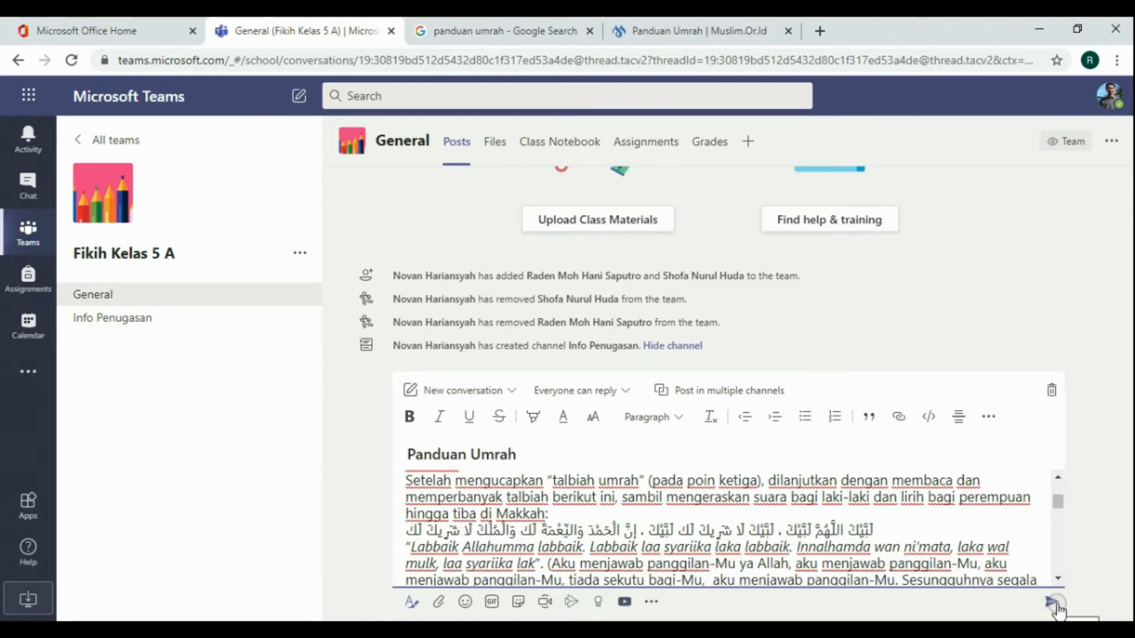
Send the Panduan Umrah message to the General channel and review the published post back up to its title
{"action": "left_click", "coordinate": [1053, 602]}
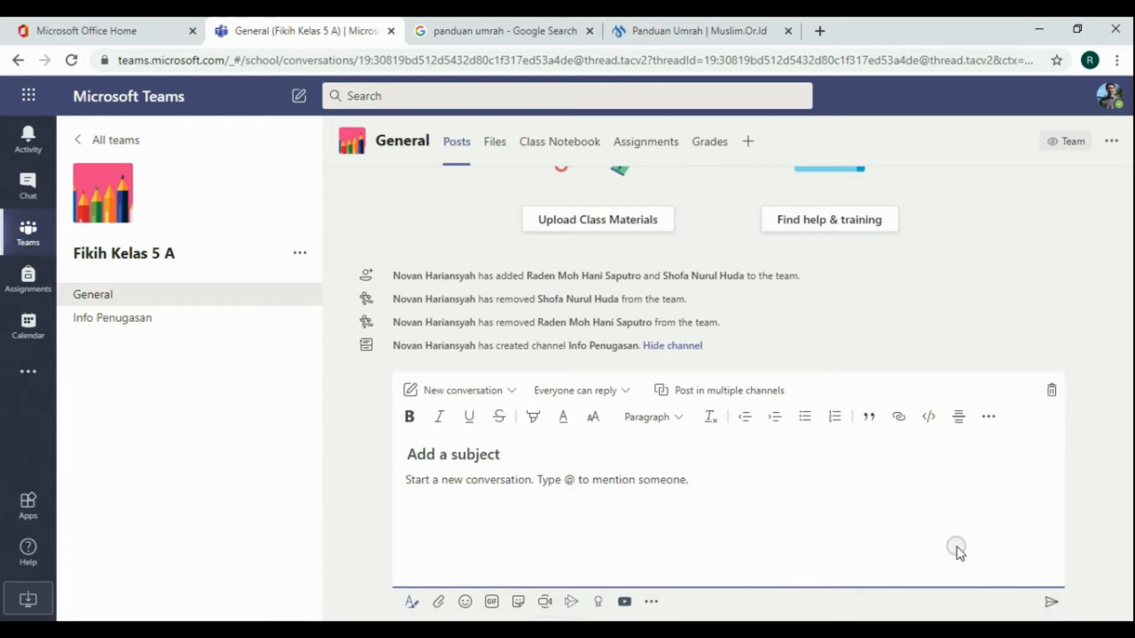
{"action": "scroll", "coordinate": [744, 423], "scroll_direction": "up", "scroll_amount": 15}
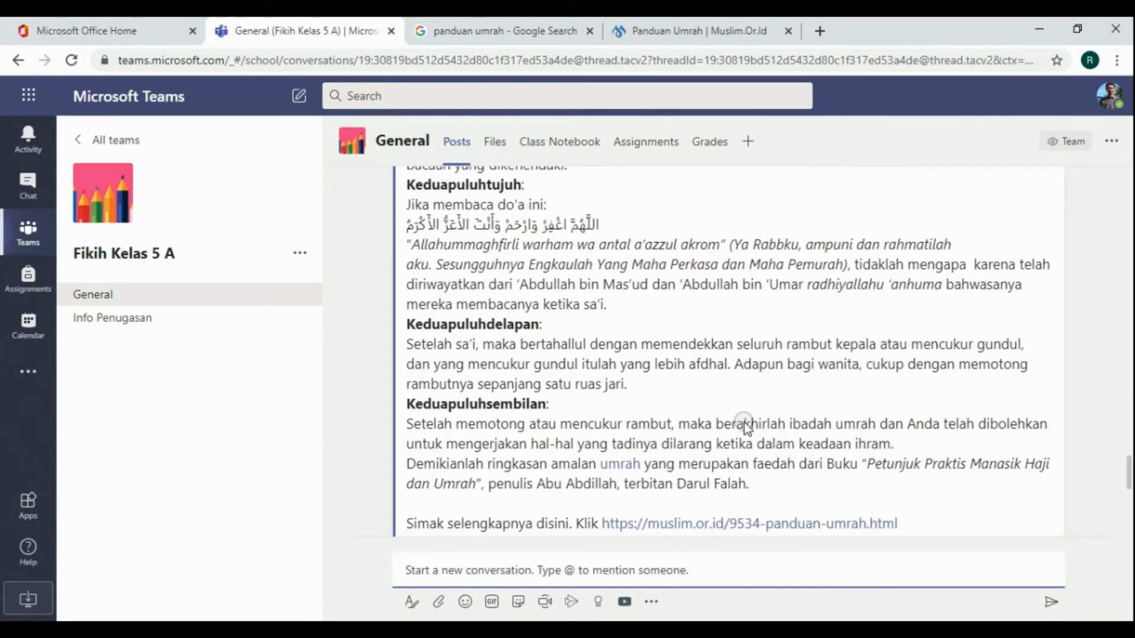
{"action": "scroll", "coordinate": [744, 424], "scroll_direction": "up", "scroll_amount": 15}
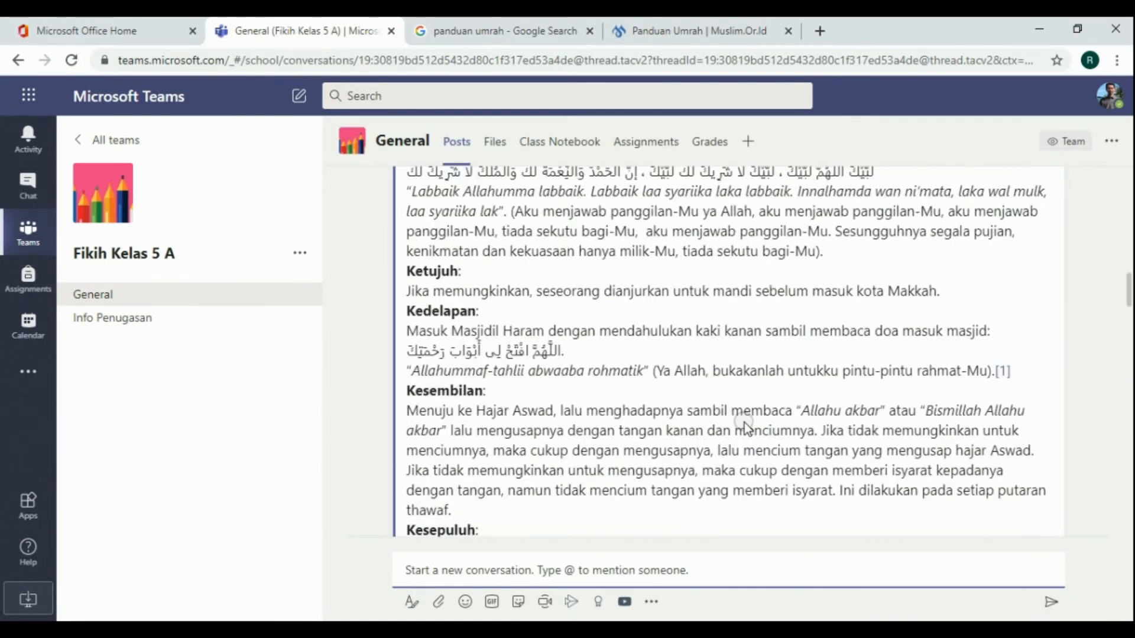
{"action": "scroll", "coordinate": [744, 423], "scroll_direction": "up", "scroll_amount": 5}
{"action": "scroll", "coordinate": [743, 424], "scroll_direction": "down", "scroll_amount": 4}
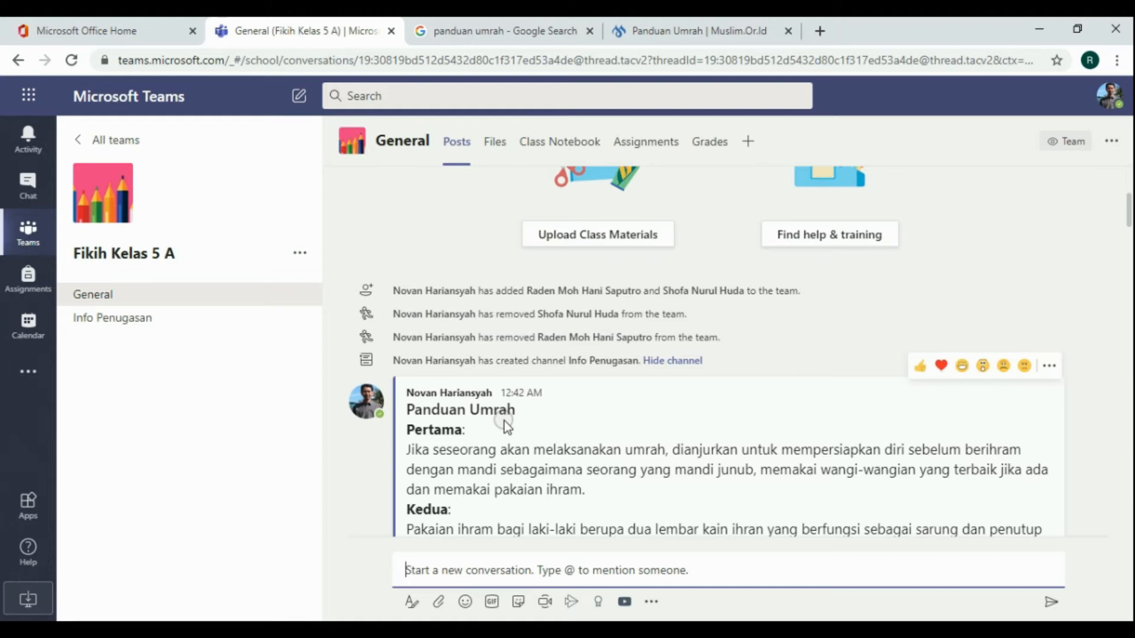
{"action": "scroll", "coordinate": [505, 421], "scroll_direction": "down", "scroll_amount": 2}
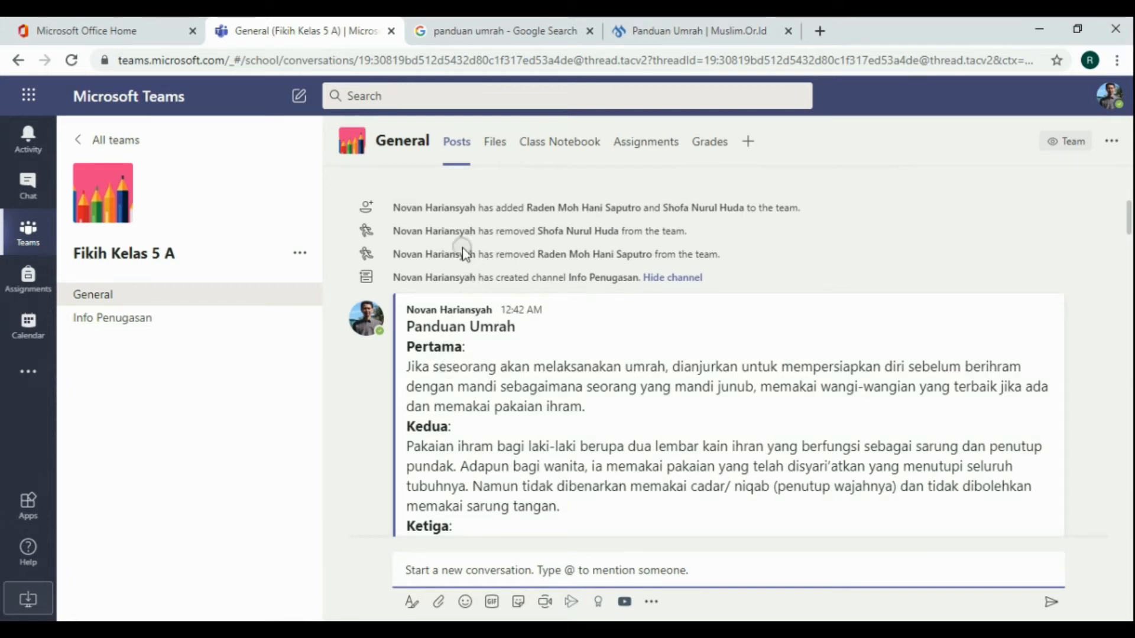
Open the assignments of Fikih Kelas 5 A and get past the welcome page
{"action": "left_click", "coordinate": [650, 147]}
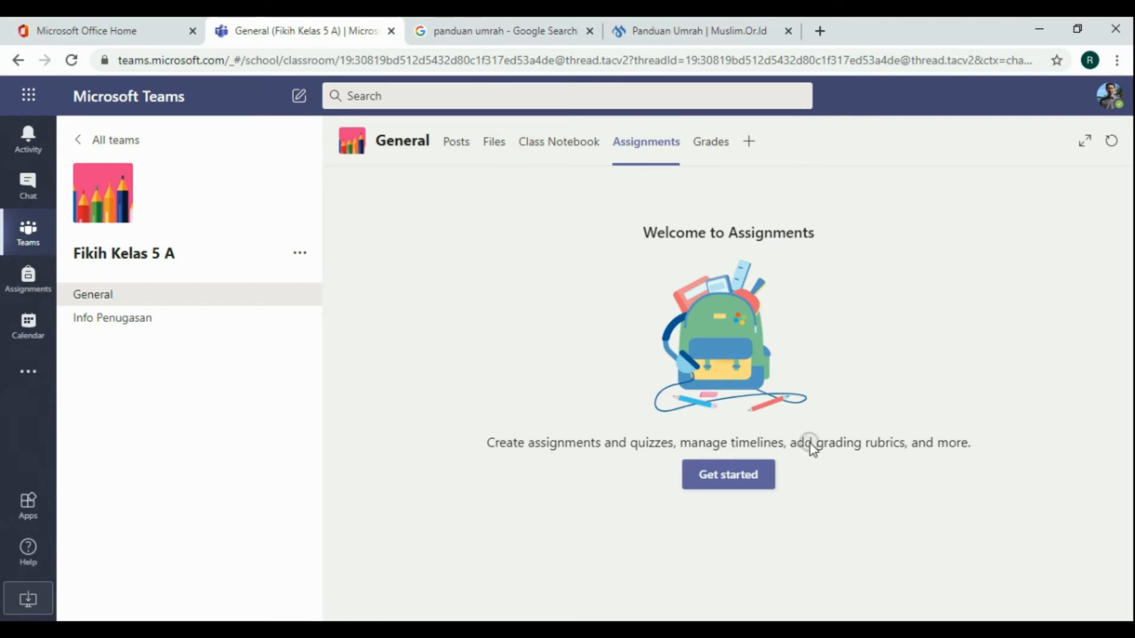
{"action": "left_click", "coordinate": [741, 478]}
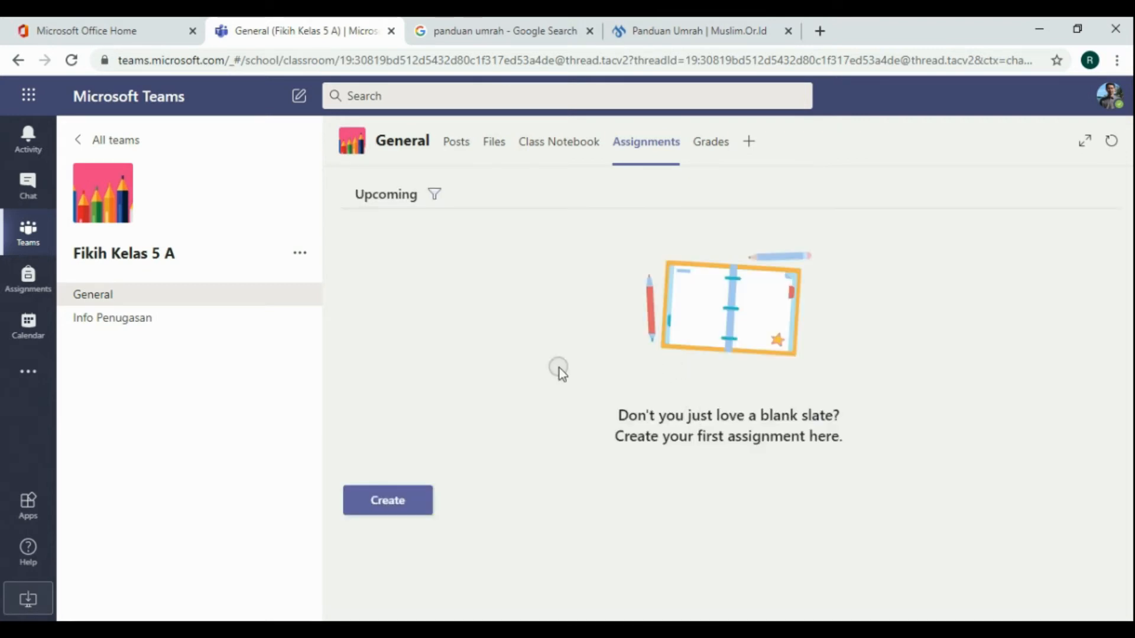
{"action": "left_click", "coordinate": [385, 503]}
{"action": "left_click", "coordinate": [386, 503]}
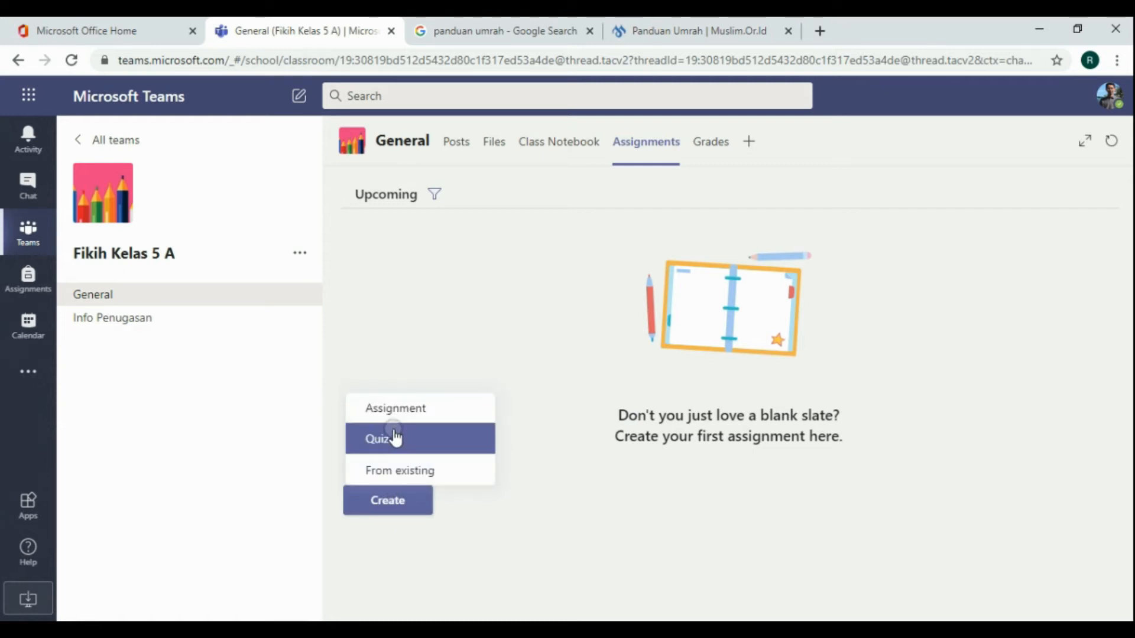
{"action": "left_click", "coordinate": [393, 472]}
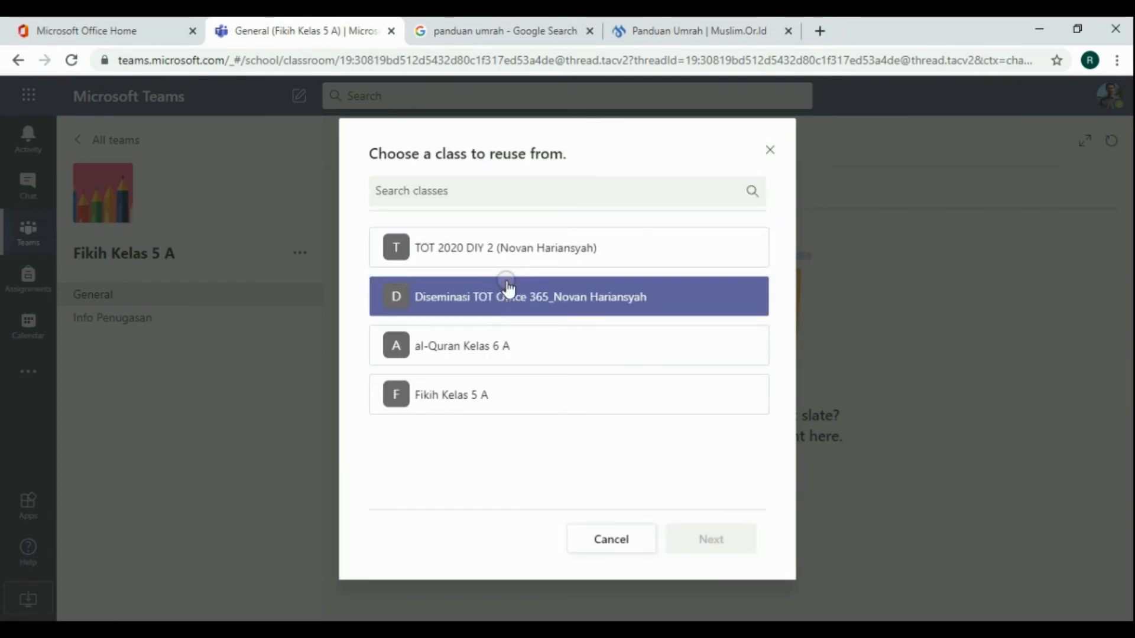
{"action": "left_click", "coordinate": [497, 336]}
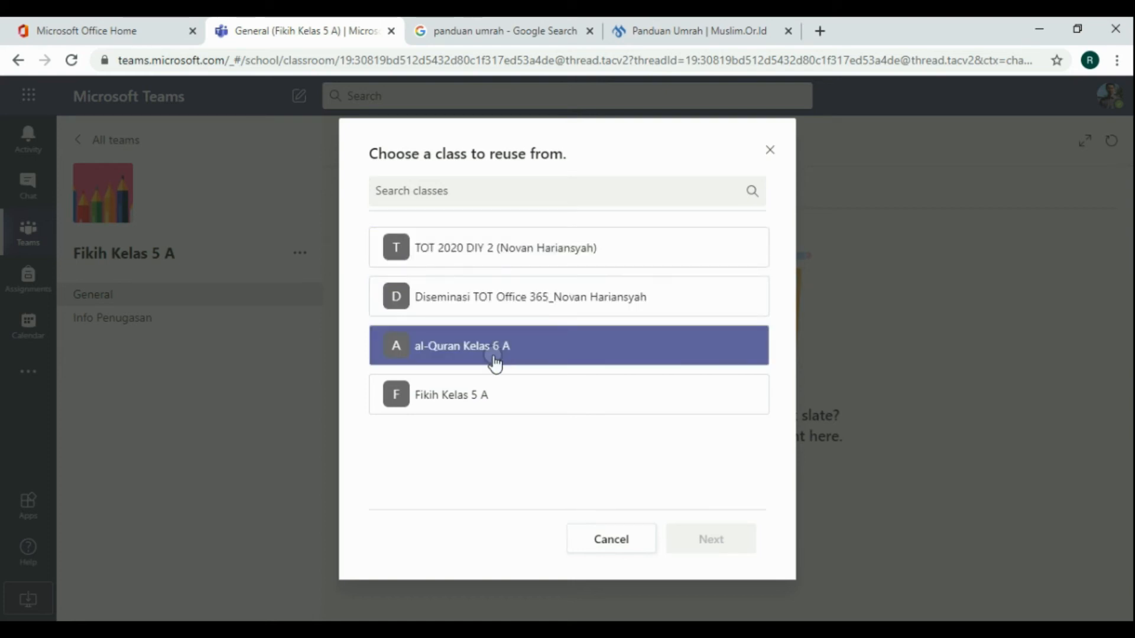
{"action": "left_click", "coordinate": [601, 536]}
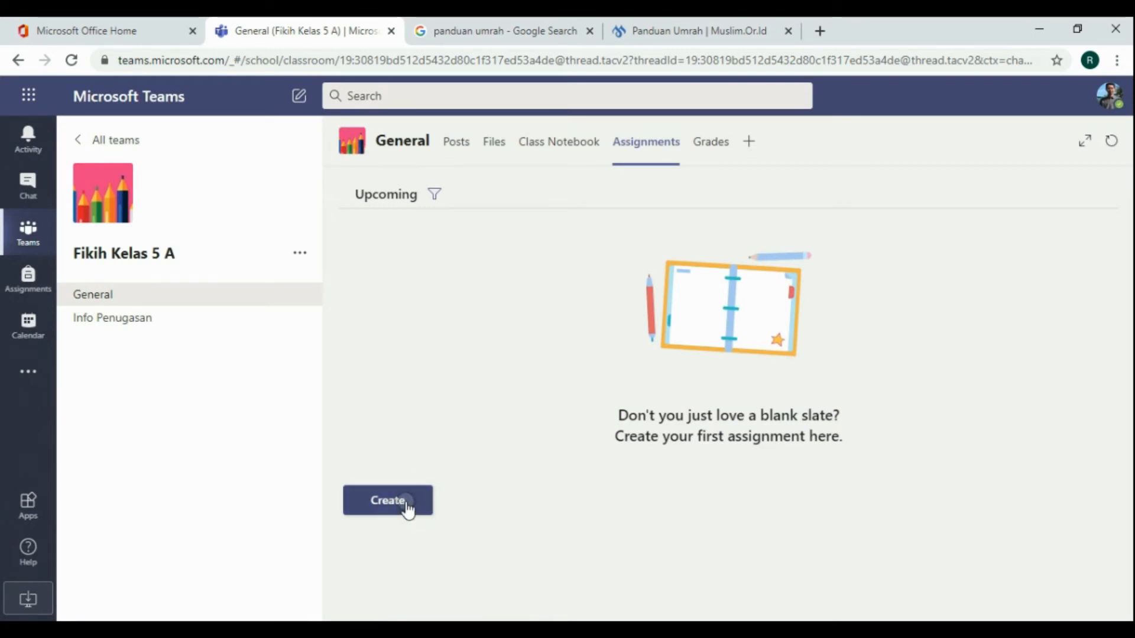
Create a new assignment for Fikih Kelas 5 A with the title "Tugas Bab Umrah"
{"action": "left_click", "coordinate": [408, 504]}
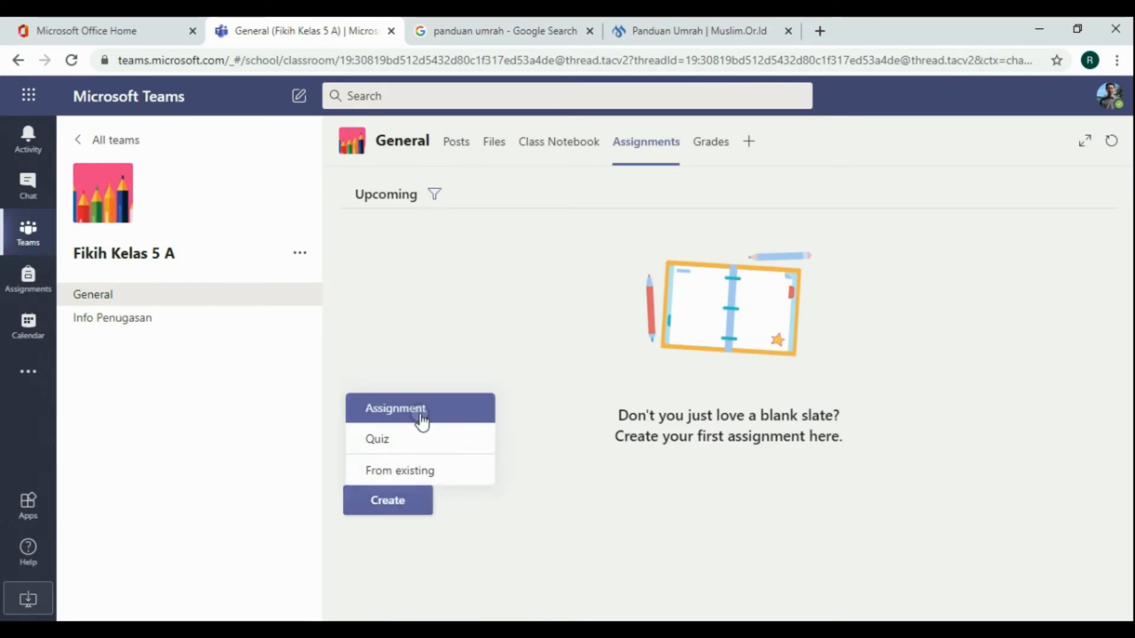
{"action": "left_click", "coordinate": [417, 408]}
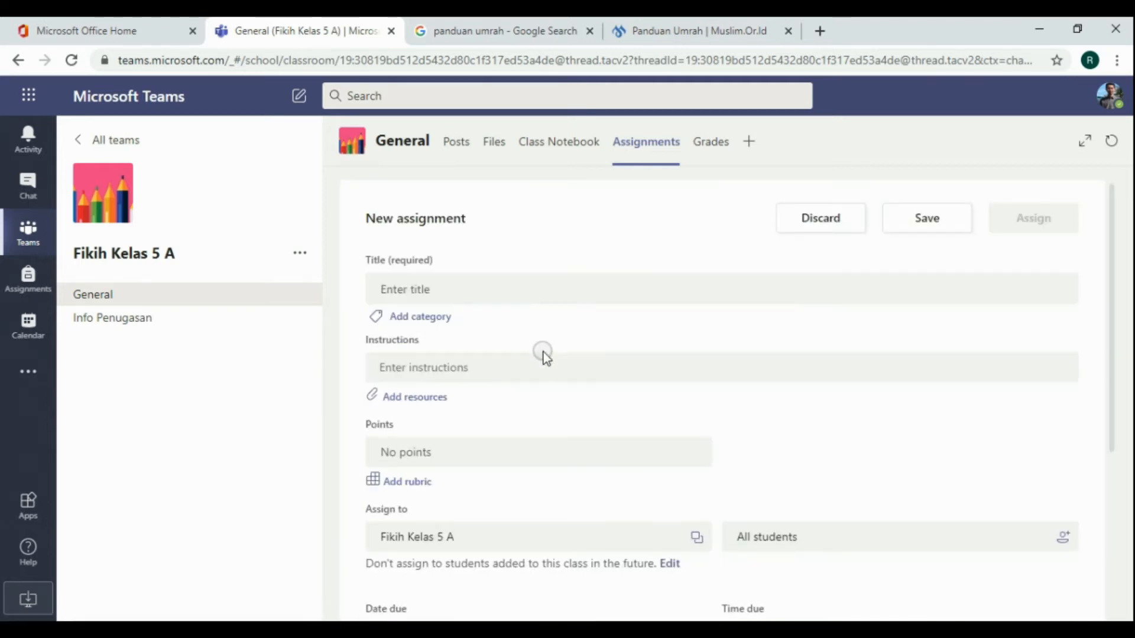
{"action": "left_click", "coordinate": [445, 293]}
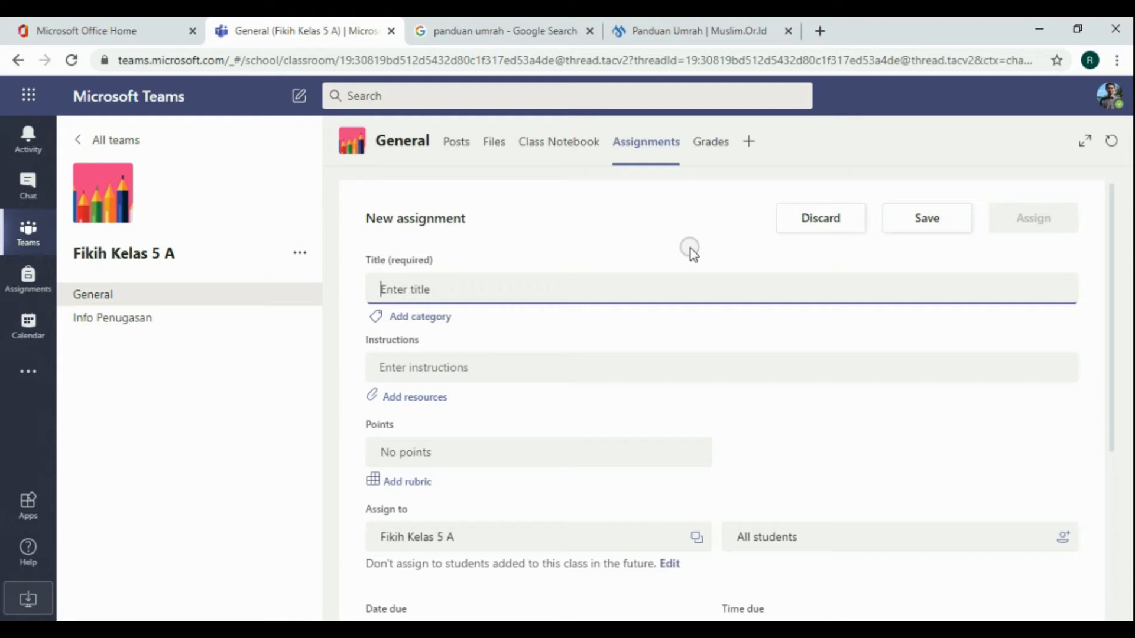
{"action": "type", "text": "Tugas"}
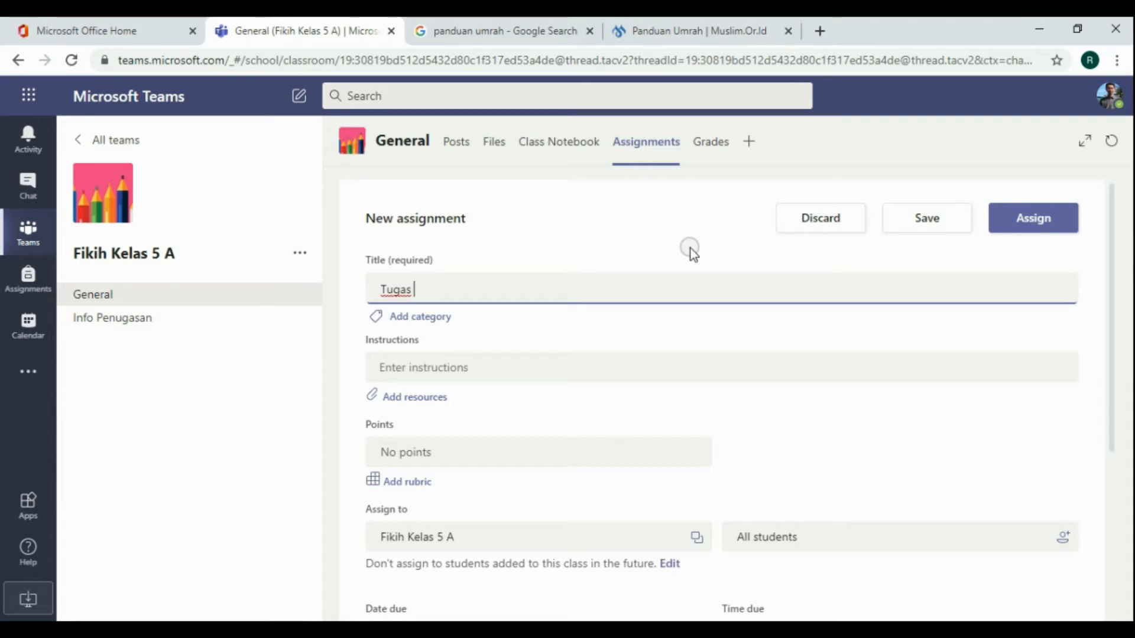
{"action": "type", "text": " Bab Umrah"}
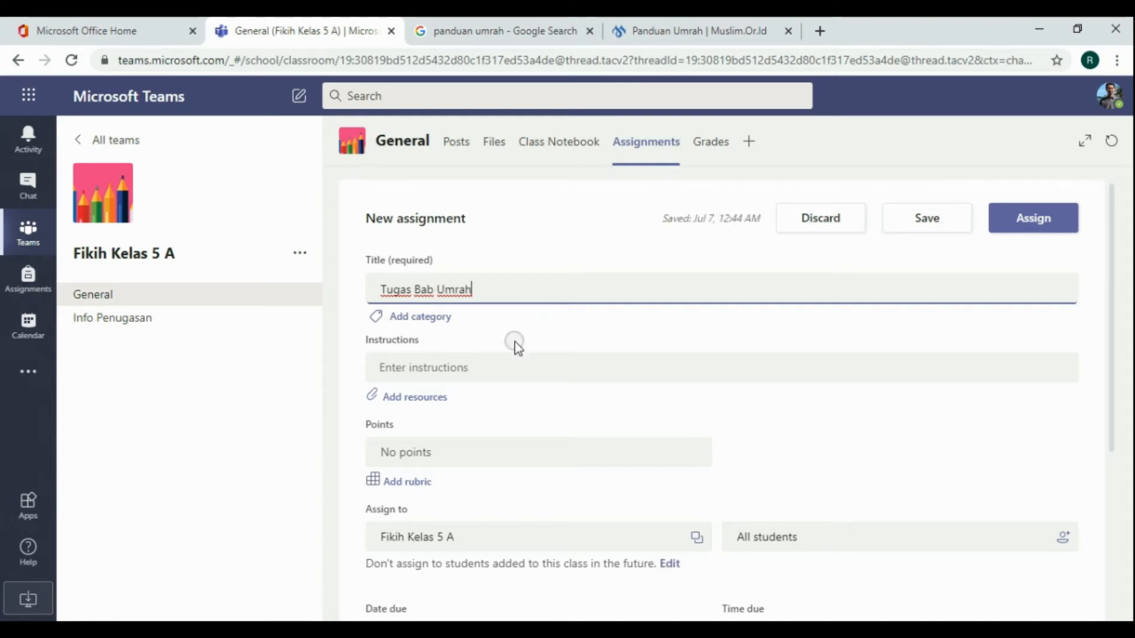
Write the assignment instructions as a numbered list with the first item "Silahkan Upload Gambar Rukun Umrah"
{"action": "left_click", "coordinate": [461, 369]}
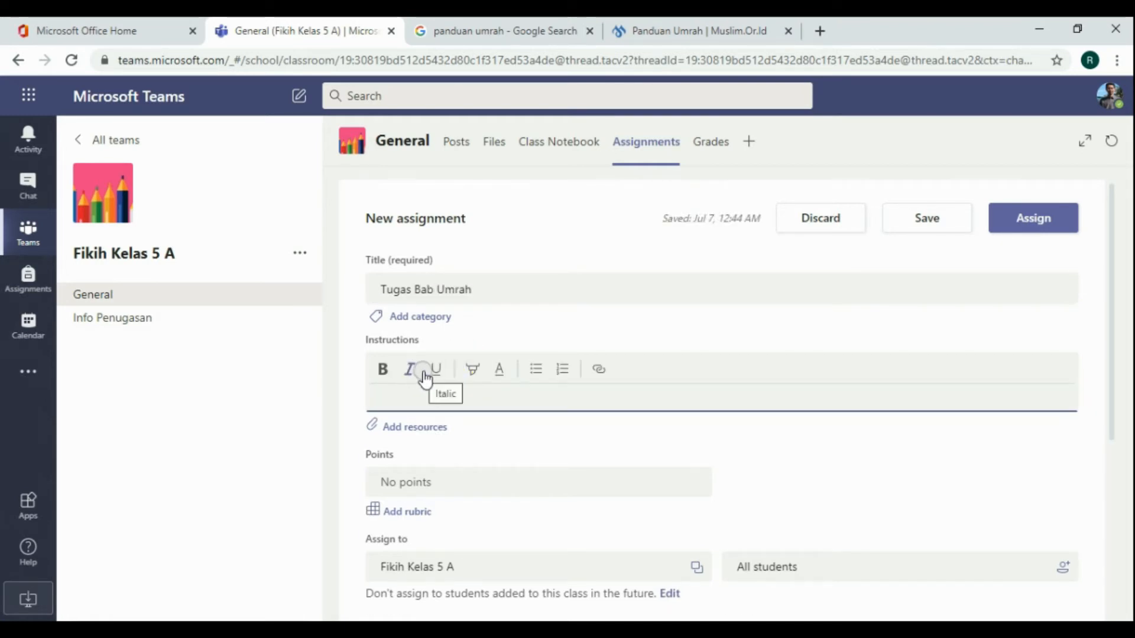
{"action": "left_click", "coordinate": [415, 396]}
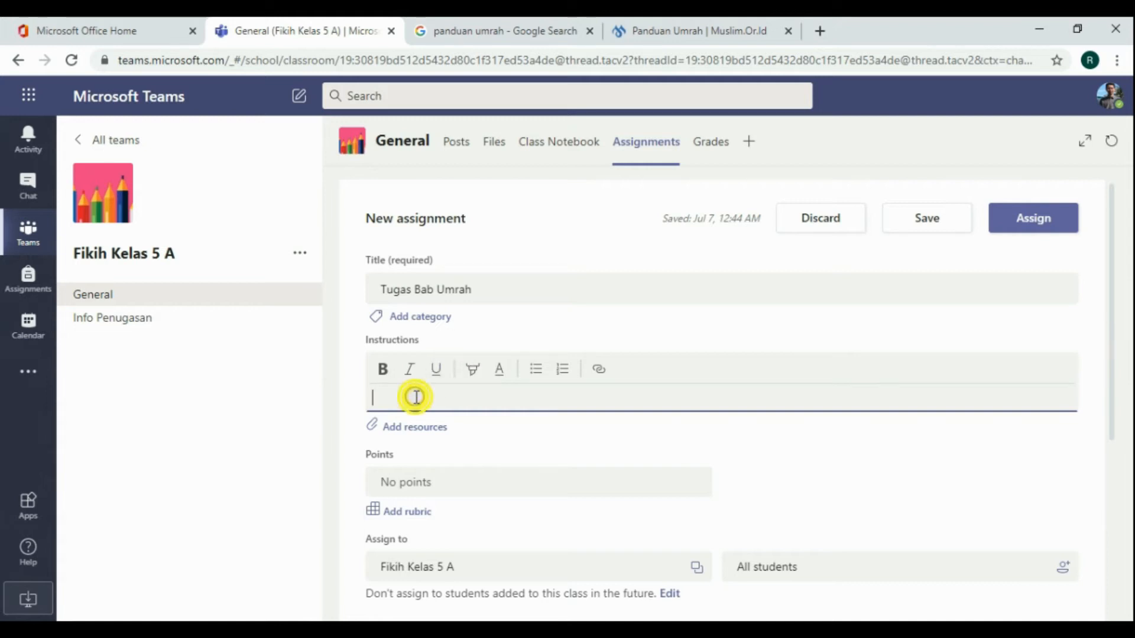
{"action": "left_click", "coordinate": [538, 370]}
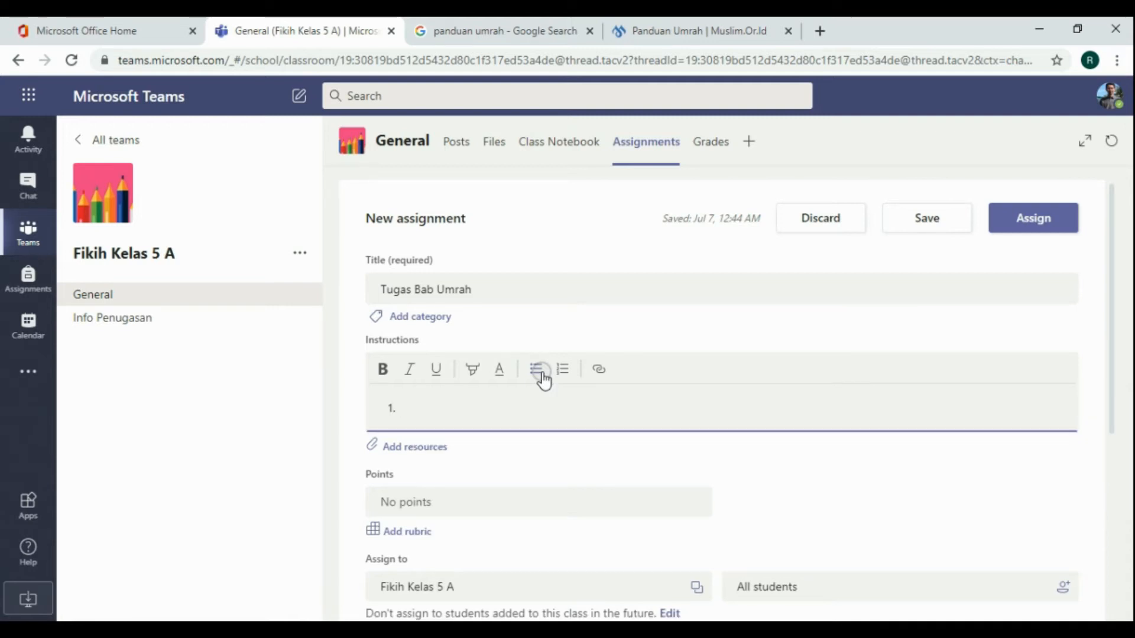
{"action": "type", "text": "Sil"}
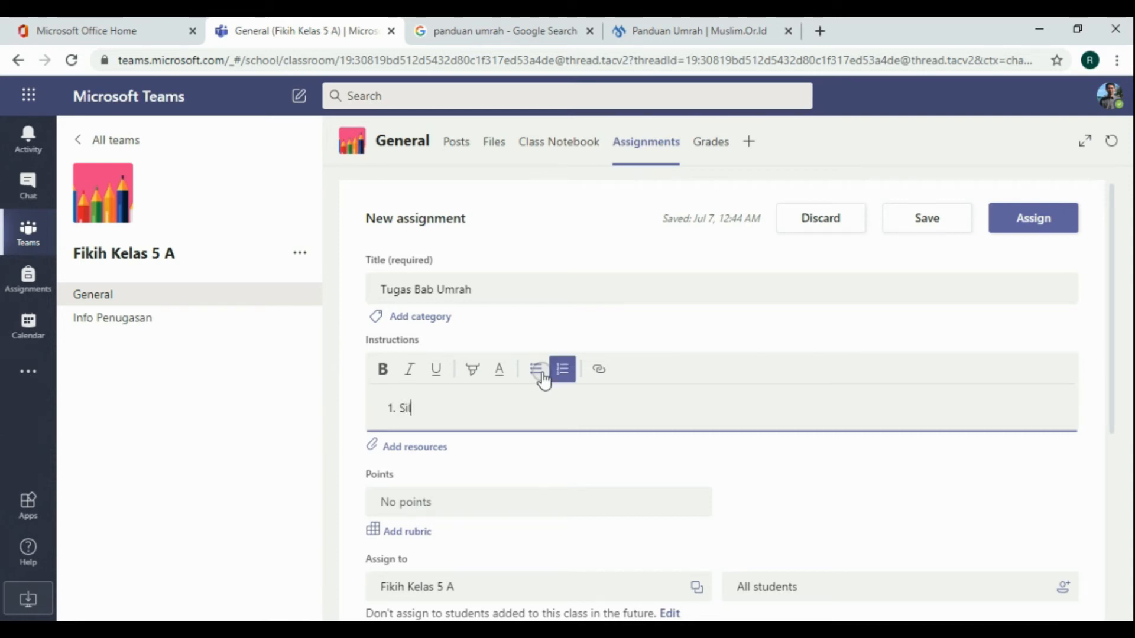
{"action": "type", "text": "ahkan Upload"}
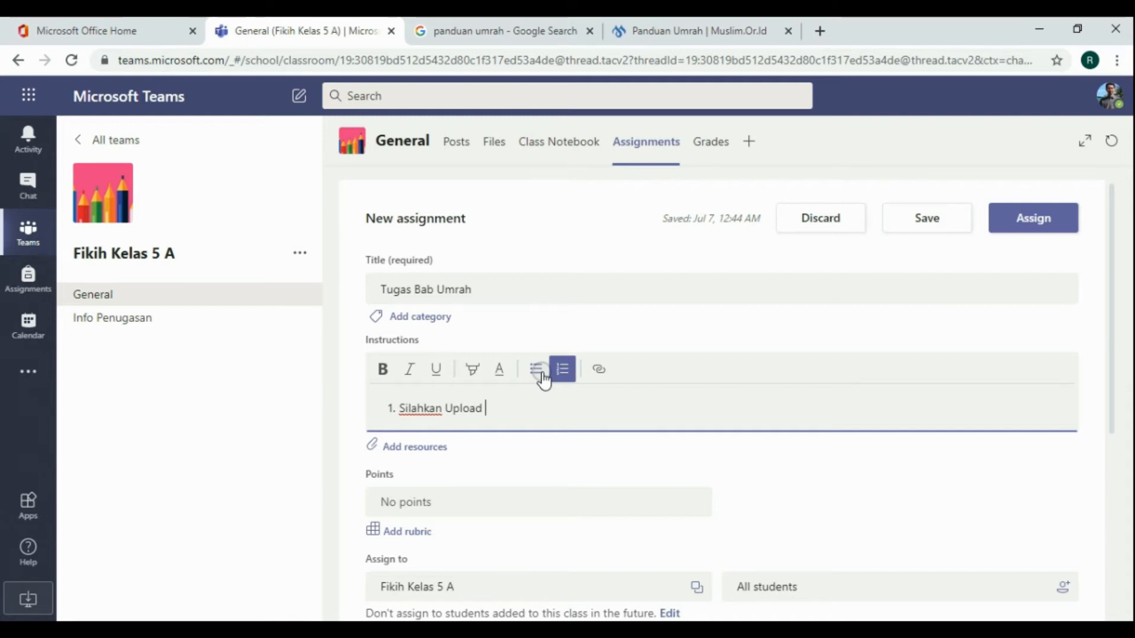
{"action": "type", "text": "Gambar"}
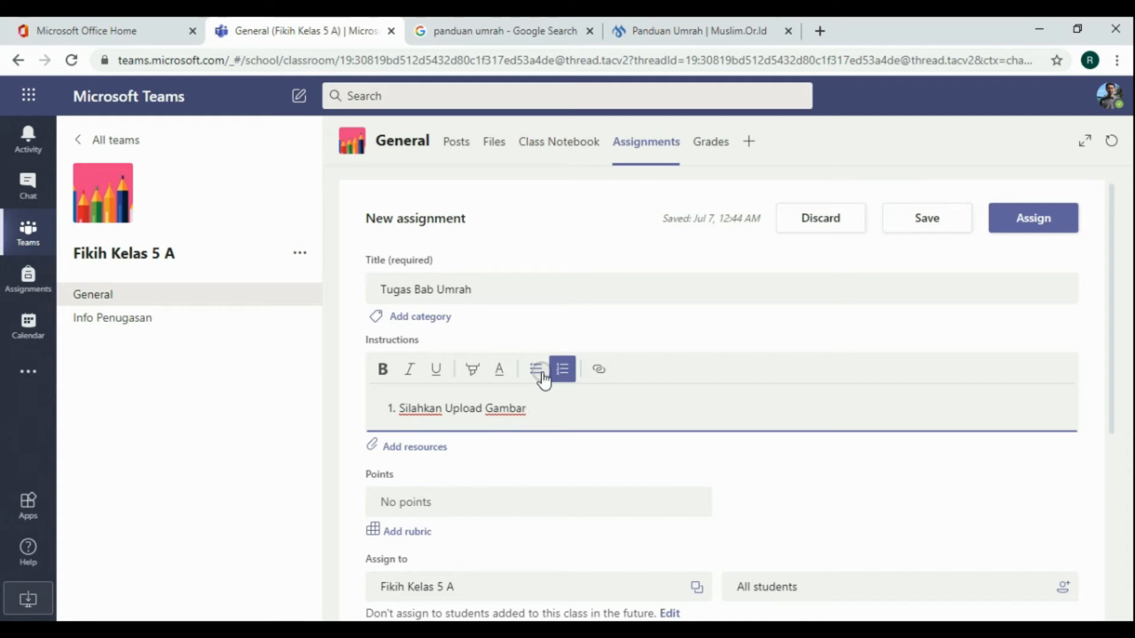
{"action": "type", "text": "Rukun Umrah"}
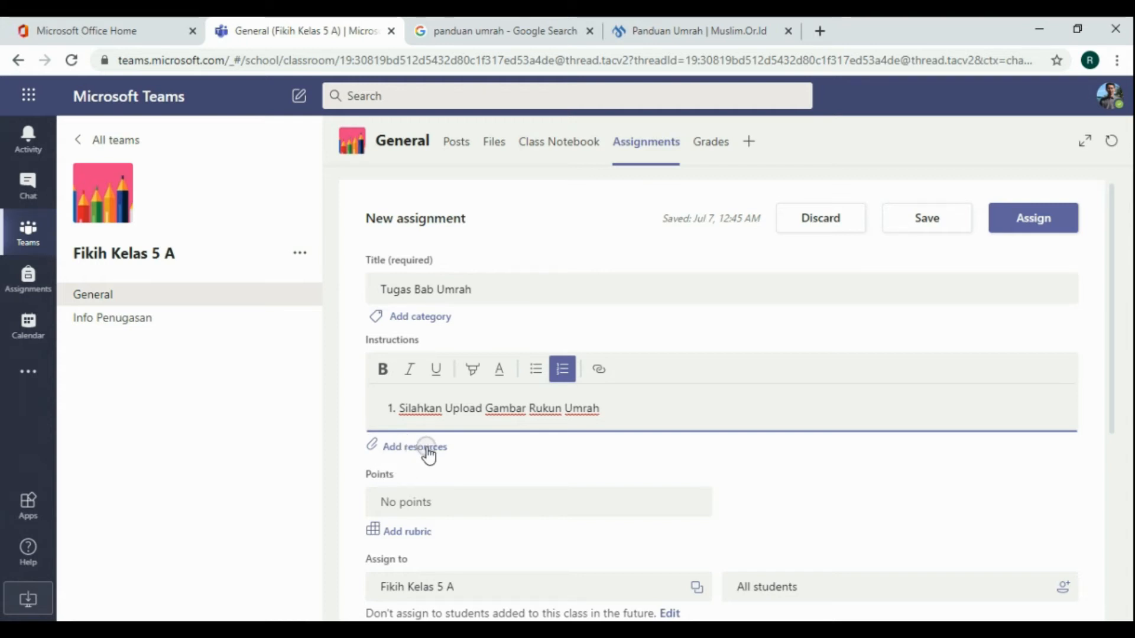
Set the points to 100 and have the assignment given to all students added to this class in the future
{"action": "left_click", "coordinate": [392, 502]}
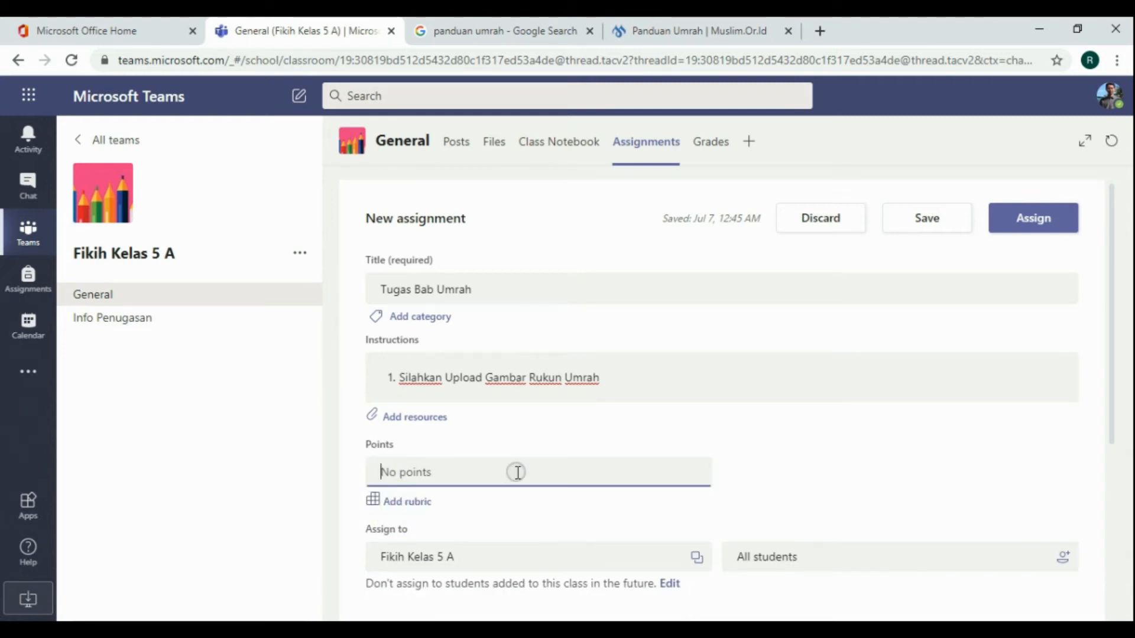
{"action": "type", "text": "100"}
{"action": "scroll", "coordinate": [538, 426], "scroll_direction": "down", "scroll_amount": 1}
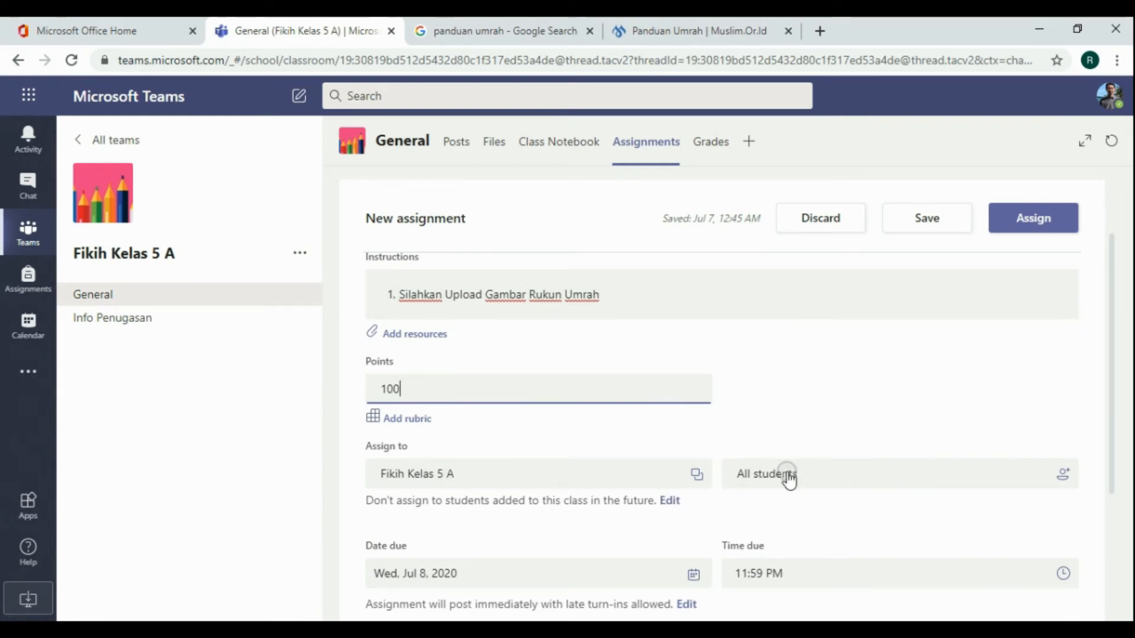
{"action": "left_click", "coordinate": [669, 503]}
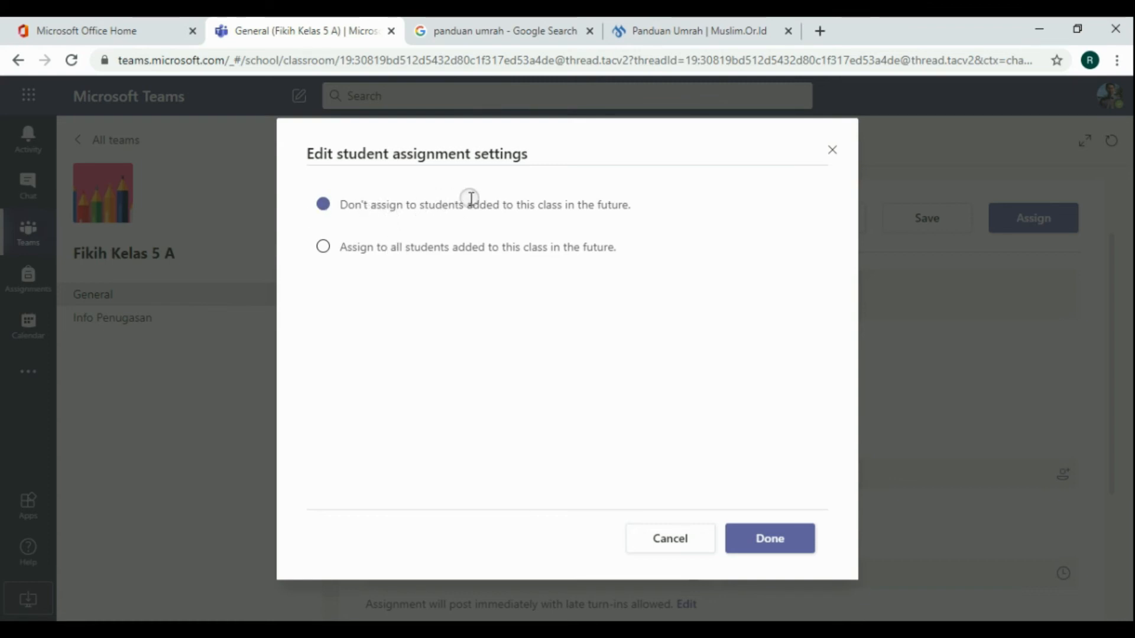
{"action": "left_click", "coordinate": [324, 248]}
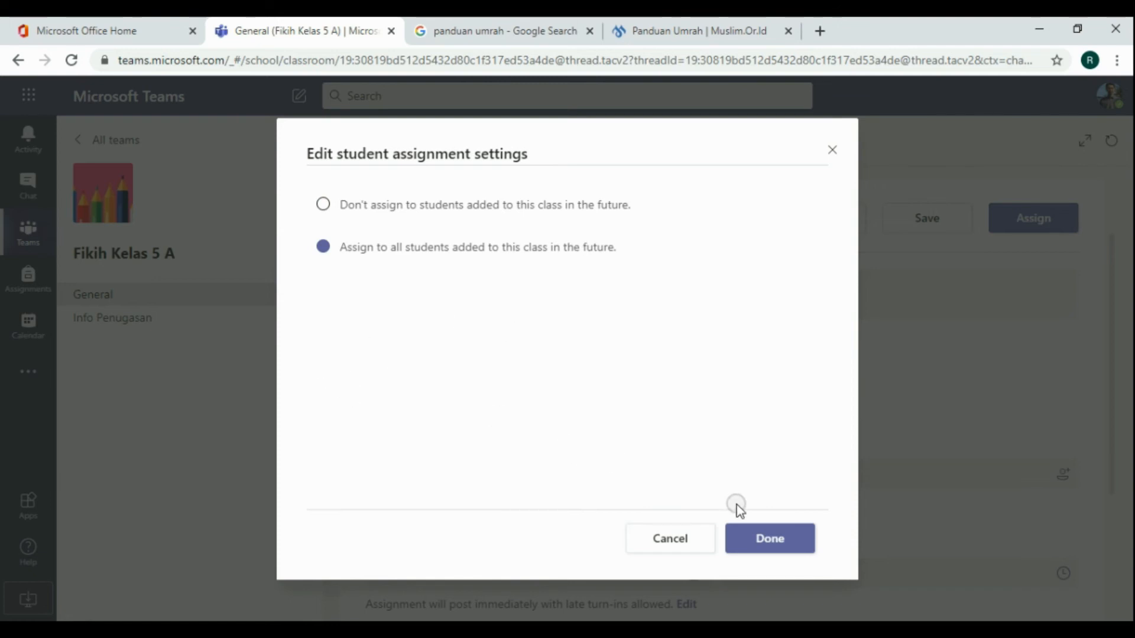
{"action": "left_click", "coordinate": [763, 541]}
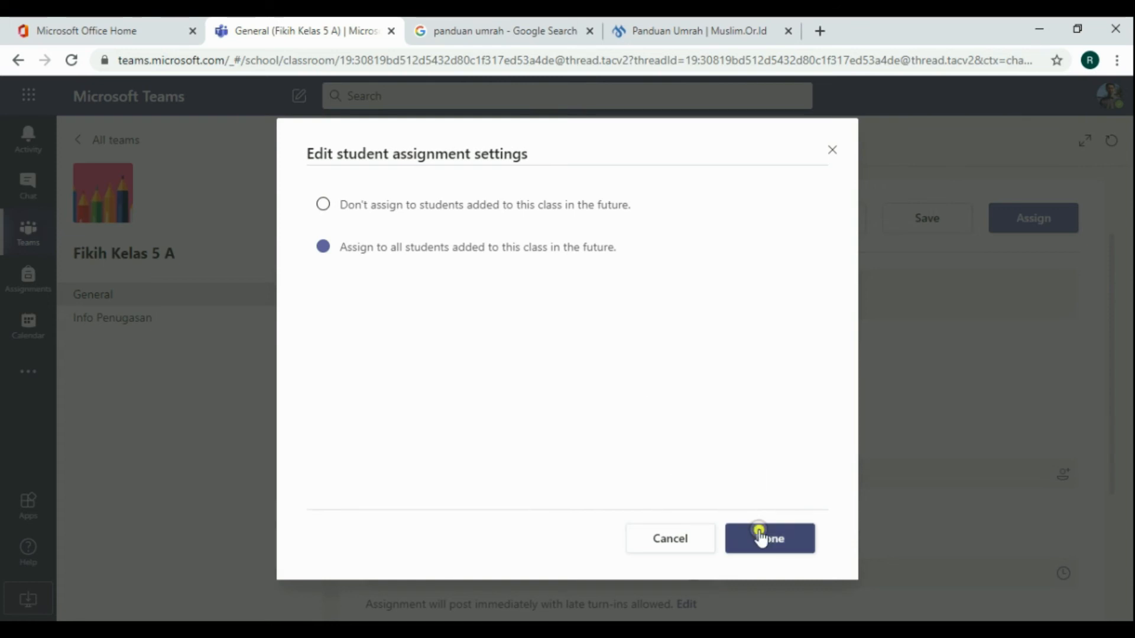
{"action": "left_click", "coordinate": [761, 538]}
Open the assignment's timeline for editing
{"action": "scroll", "coordinate": [548, 419], "scroll_direction": "down", "scroll_amount": 3}
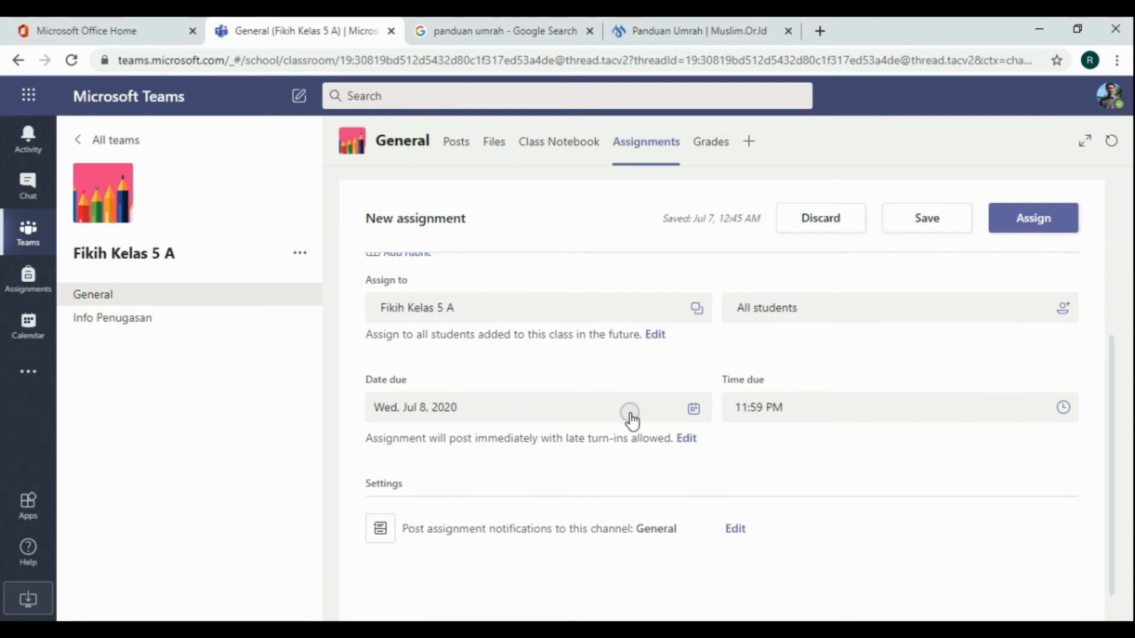
{"action": "left_click", "coordinate": [680, 438]}
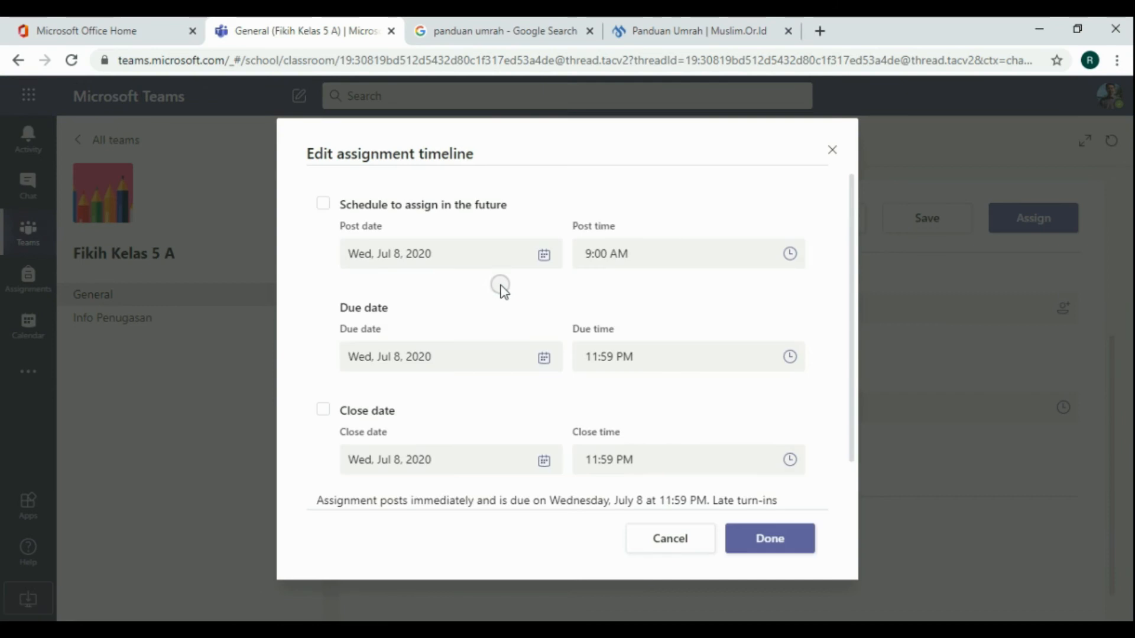
{"action": "left_click", "coordinate": [322, 205]}
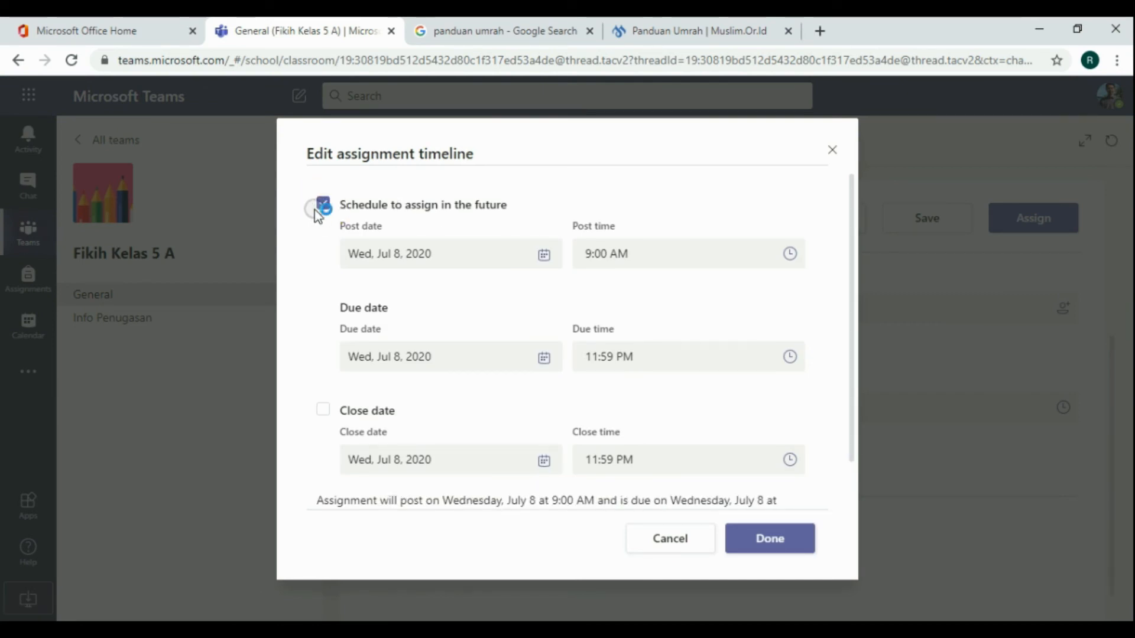
{"action": "left_click", "coordinate": [441, 246]}
{"action": "left_click", "coordinate": [322, 206]}
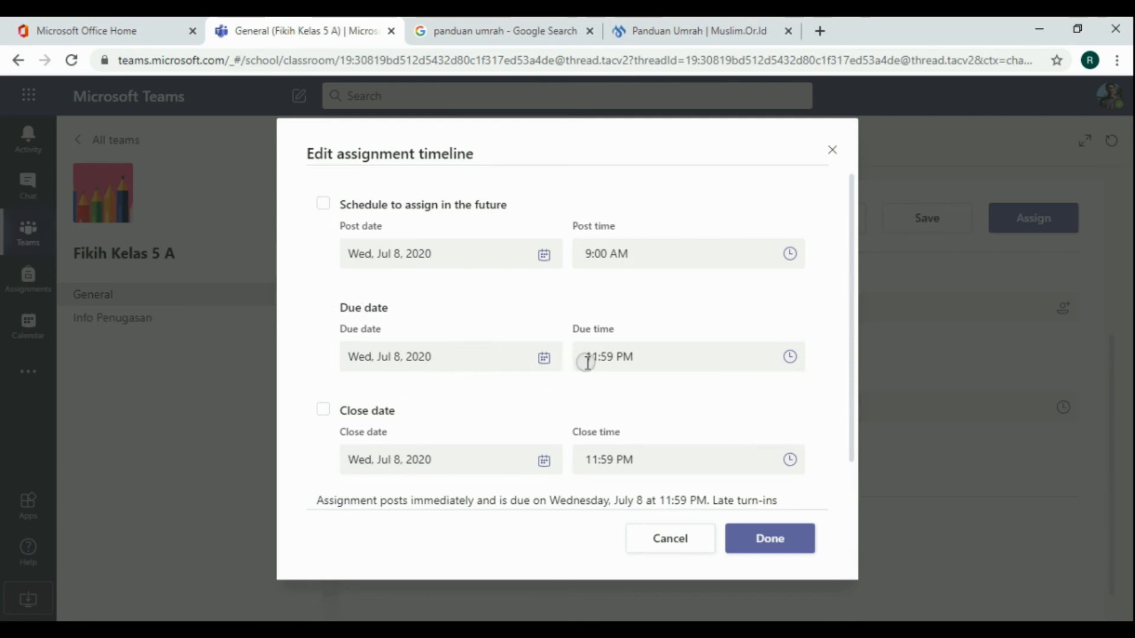
Set the assignment's due date to Thu, Jul 9, 2020
{"action": "left_click", "coordinate": [495, 365]}
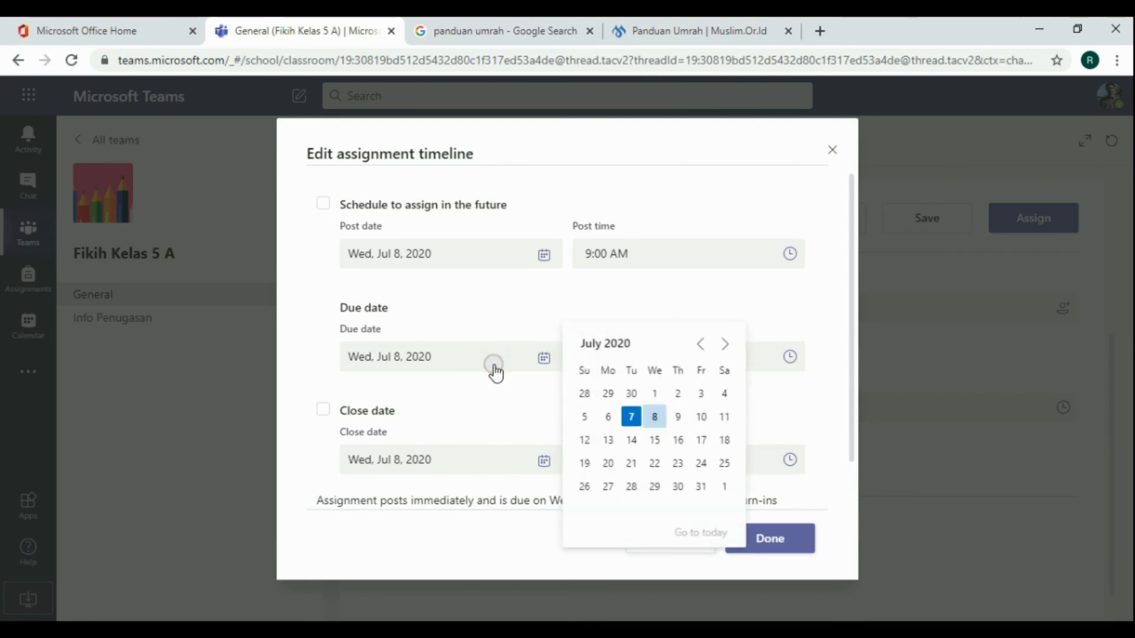
{"action": "left_click", "coordinate": [672, 418]}
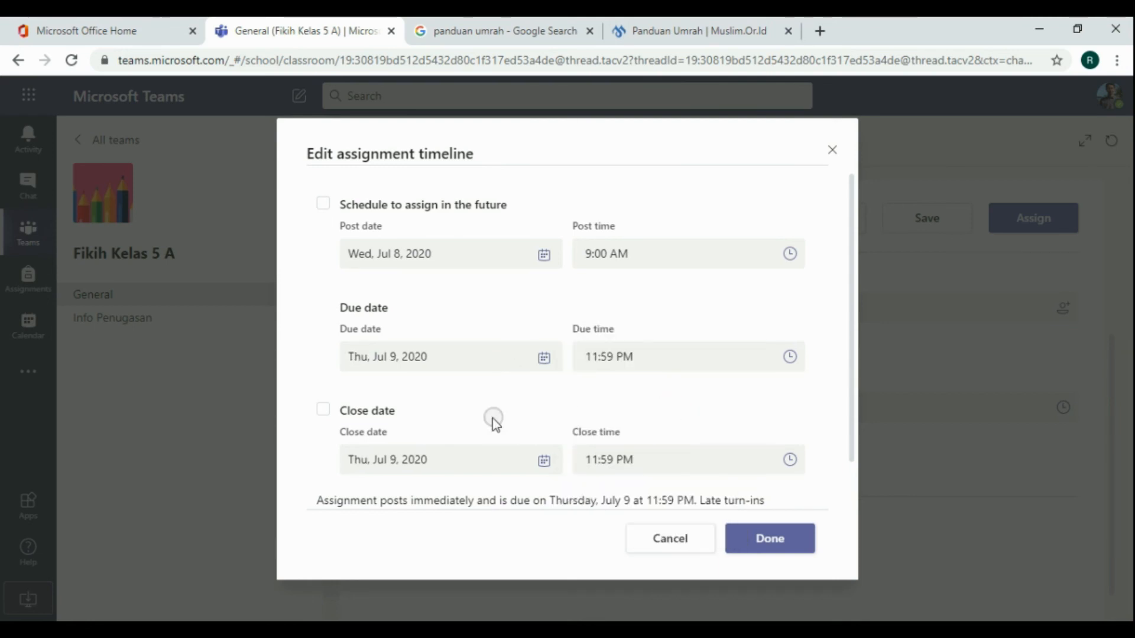
{"action": "left_click", "coordinate": [323, 409]}
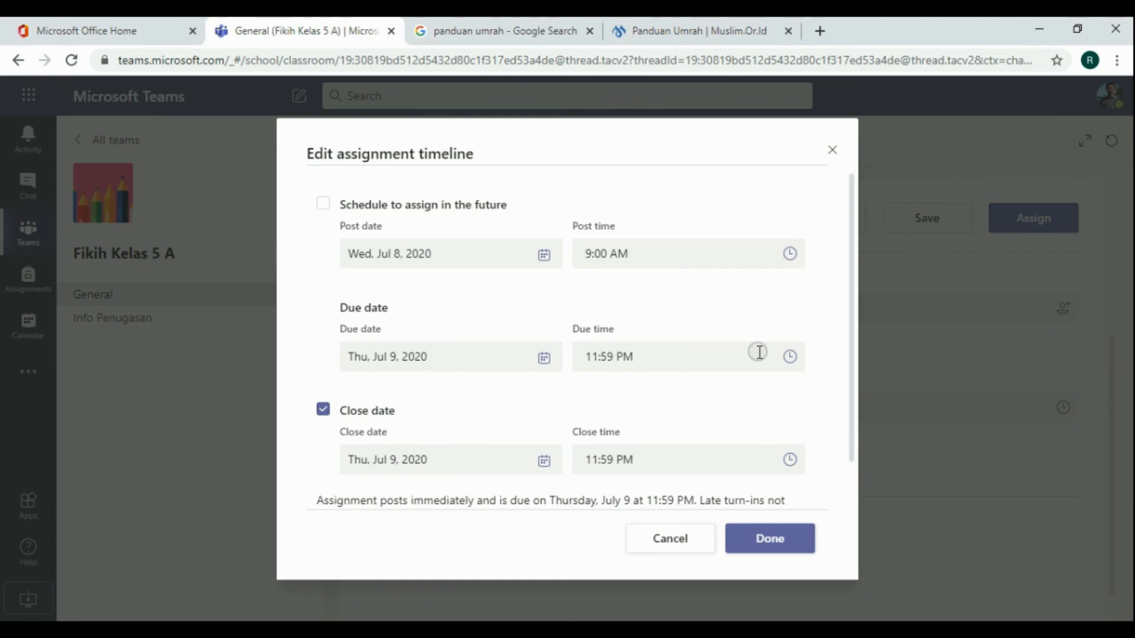
{"action": "left_click", "coordinate": [430, 461]}
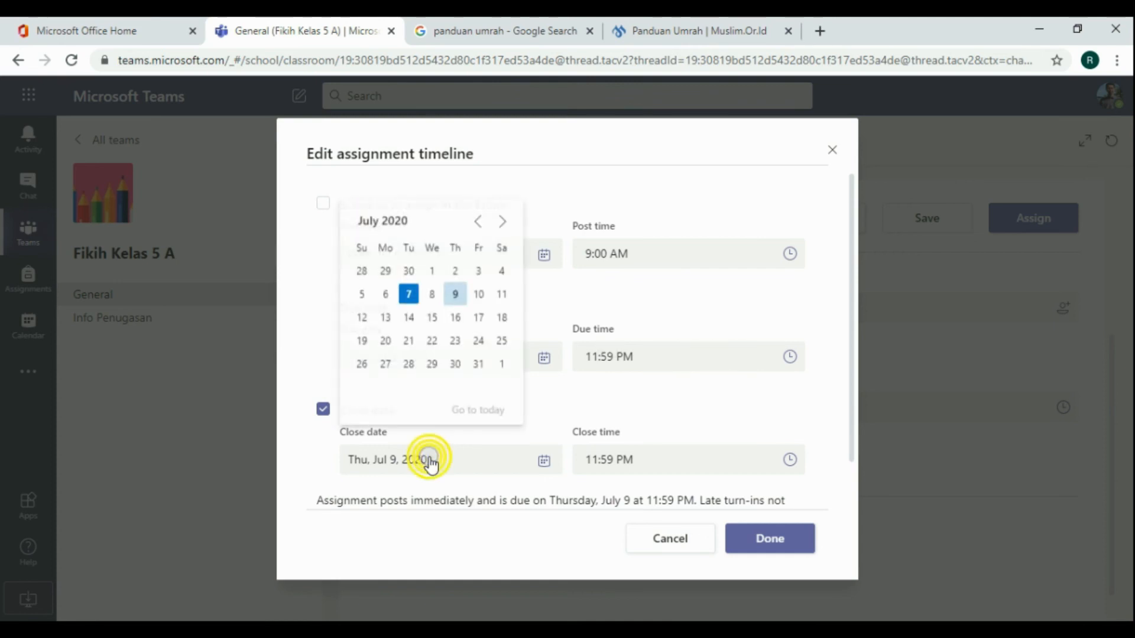
{"action": "left_click", "coordinate": [479, 295]}
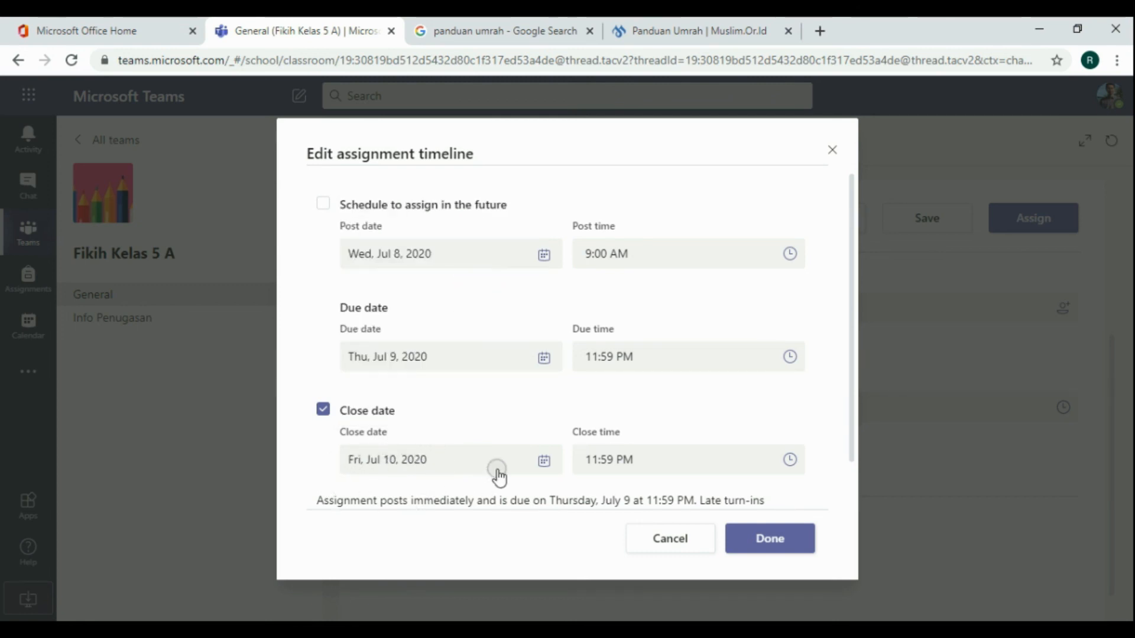
{"action": "left_click", "coordinate": [326, 413]}
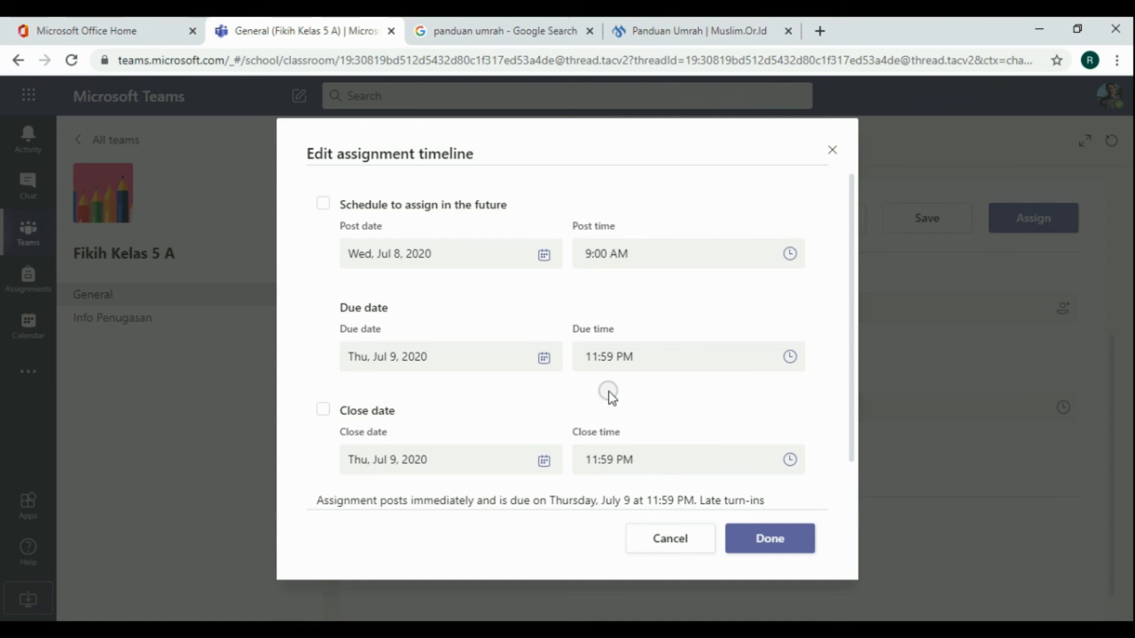
Enable the close date, set it to Fri, Jul 10, 2020, and apply the timeline changes
{"action": "left_click", "coordinate": [321, 412]}
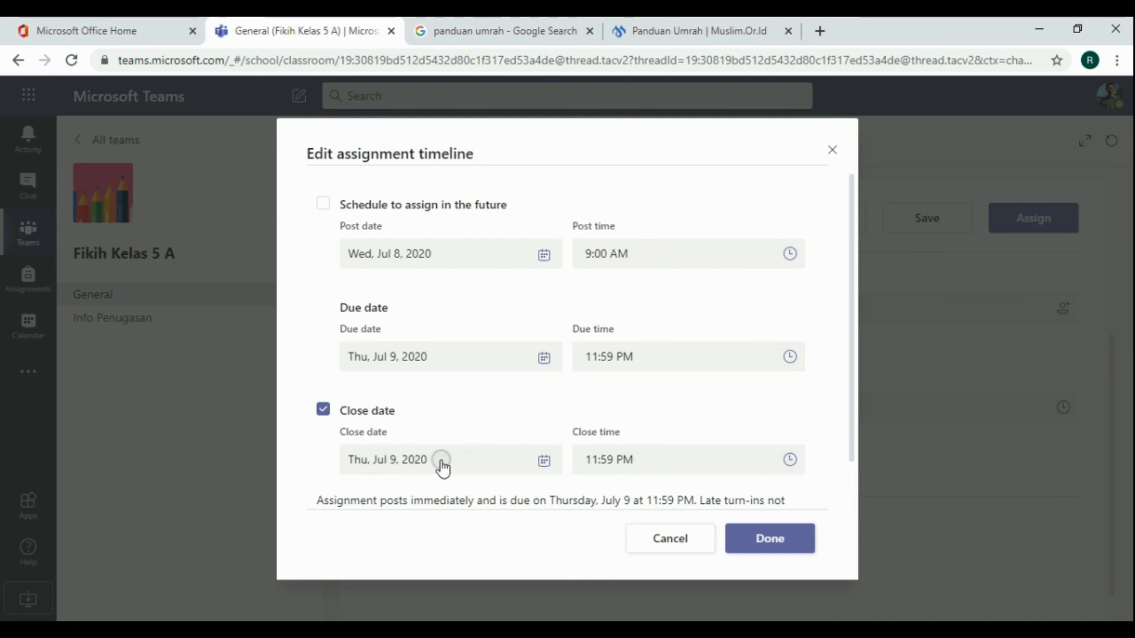
{"action": "left_click", "coordinate": [542, 462]}
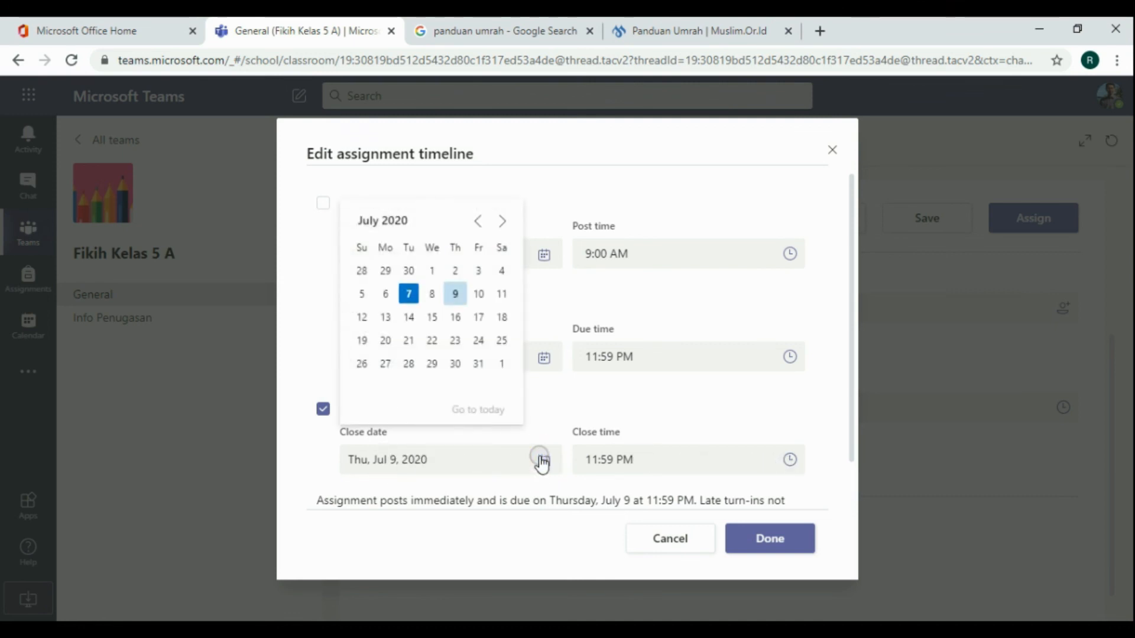
{"action": "left_click", "coordinate": [478, 294]}
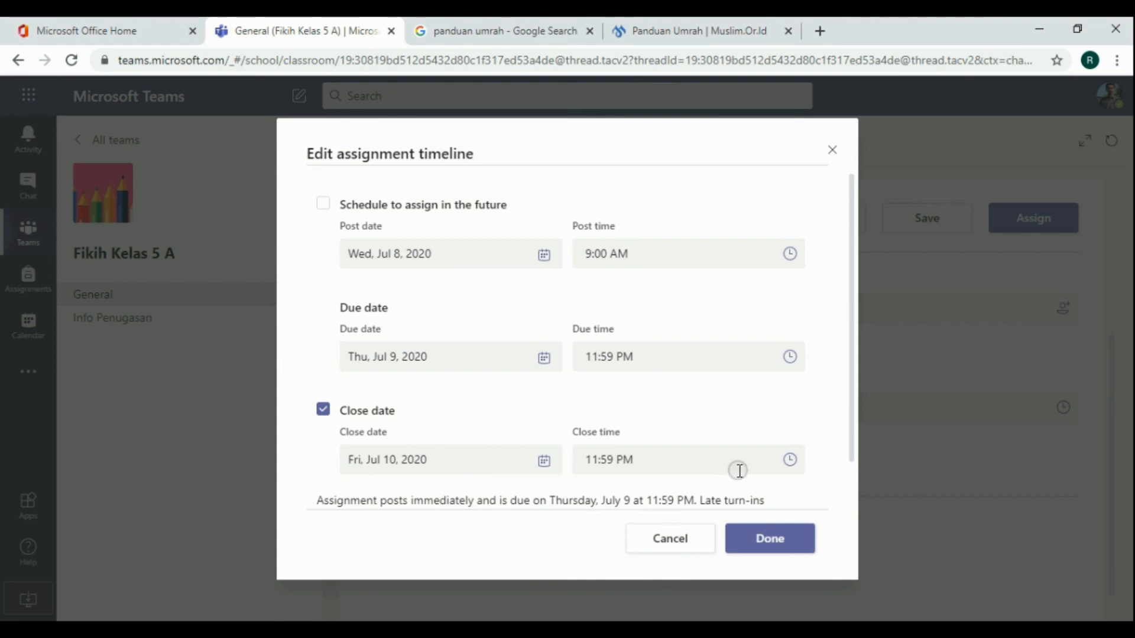
{"action": "left_click", "coordinate": [768, 545]}
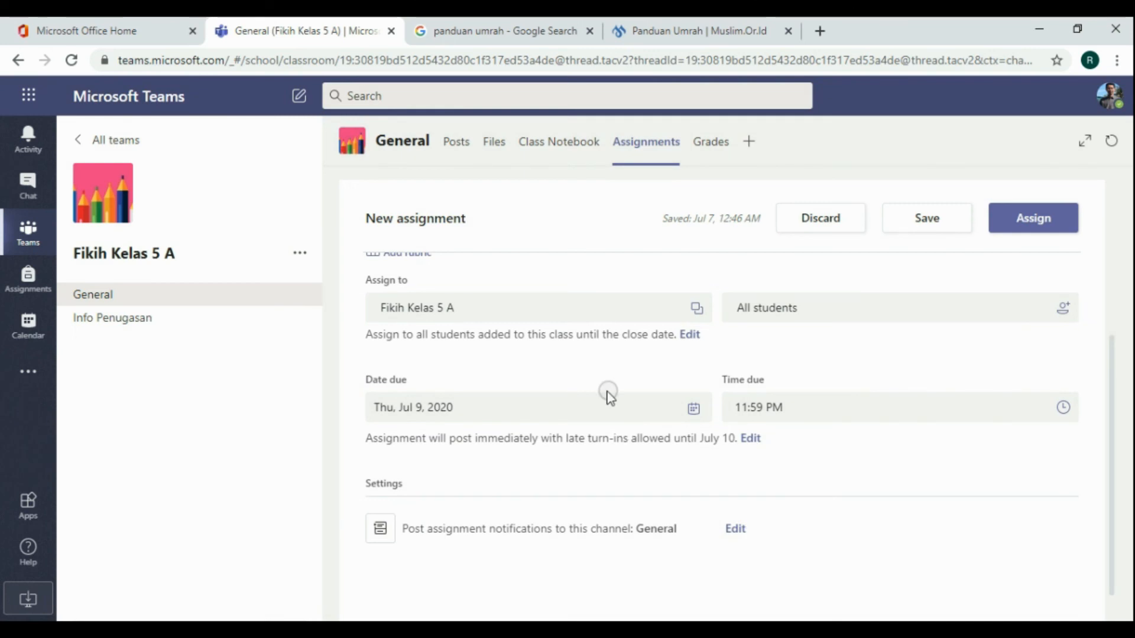
Have the assignment notifications posted to the Info Penugasan channel
{"action": "scroll", "coordinate": [576, 402], "scroll_direction": "down", "scroll_amount": 1}
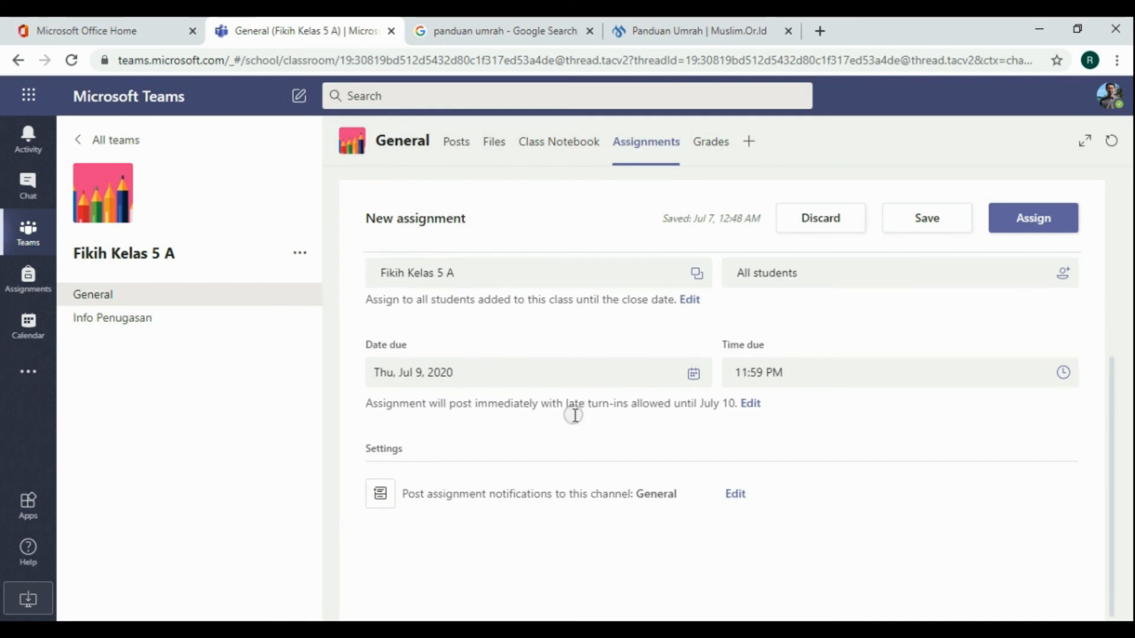
{"action": "left_click", "coordinate": [738, 496]}
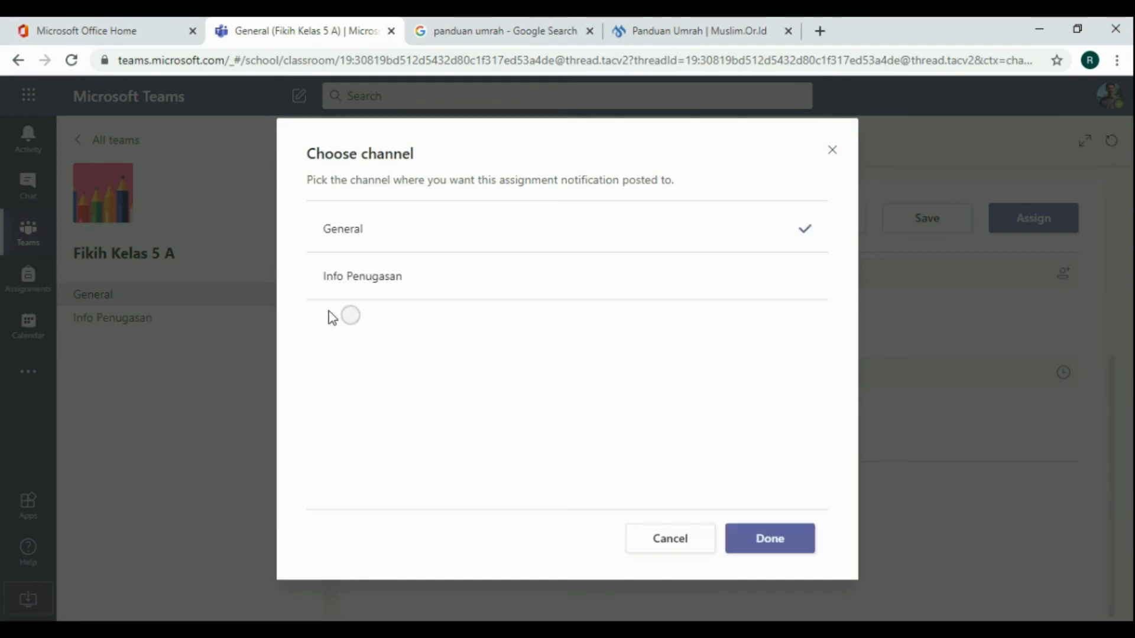
{"action": "left_click", "coordinate": [339, 277]}
{"action": "left_click", "coordinate": [758, 538]}
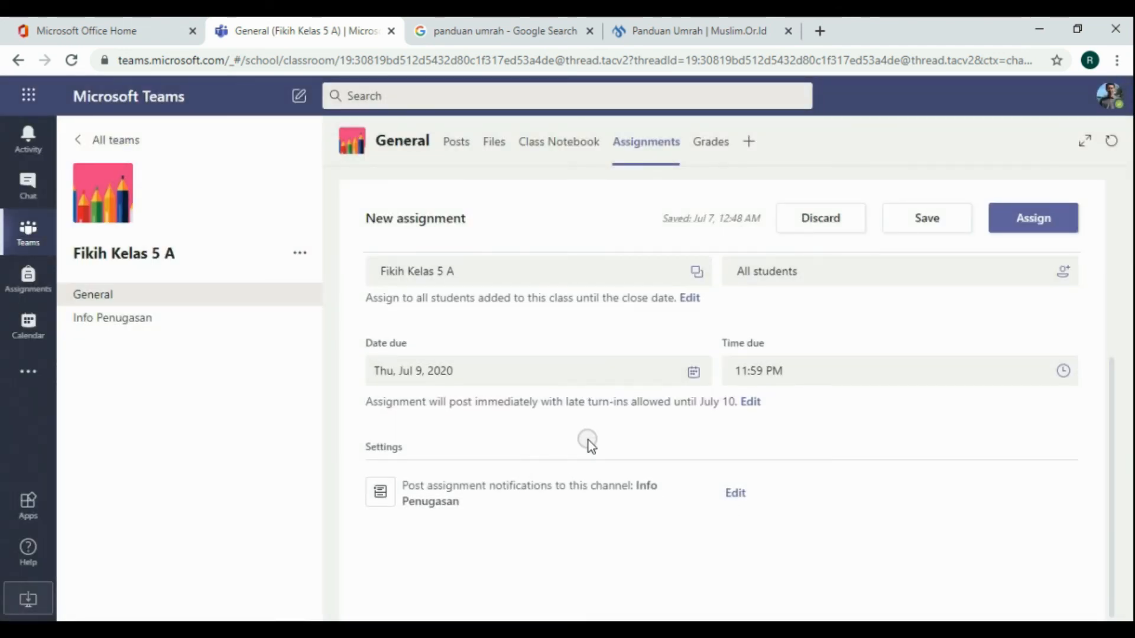
Assign "Tugas Bab Umrah" to the class and open it from the assigned list
{"action": "scroll", "coordinate": [588, 441], "scroll_direction": "up", "scroll_amount": 3}
{"action": "left_click", "coordinate": [1041, 232]}
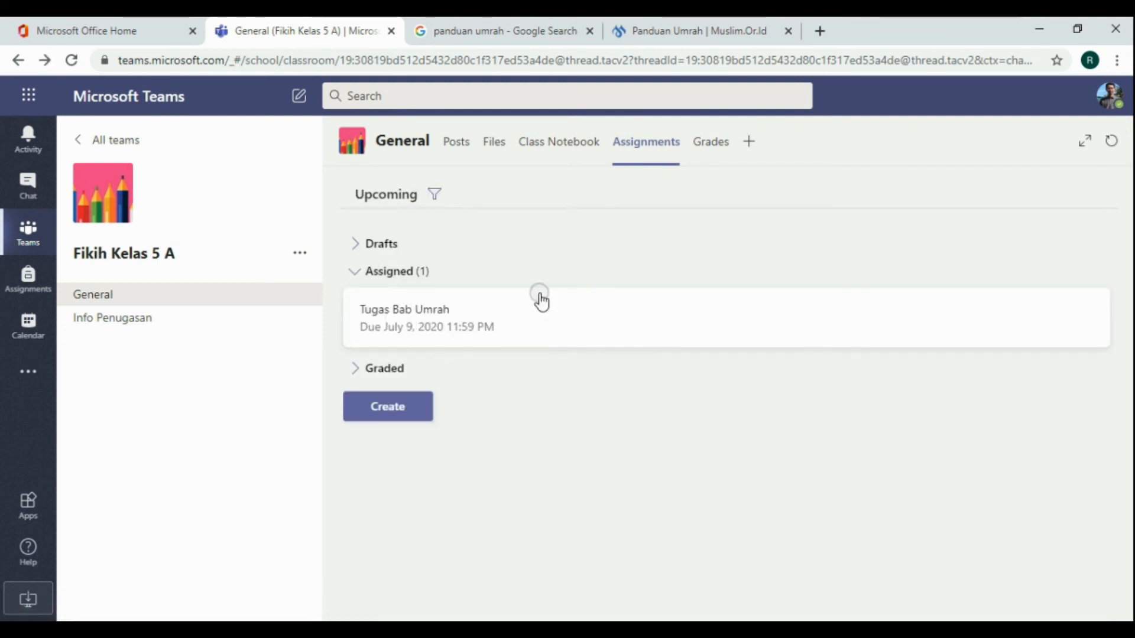
{"action": "left_click", "coordinate": [418, 312]}
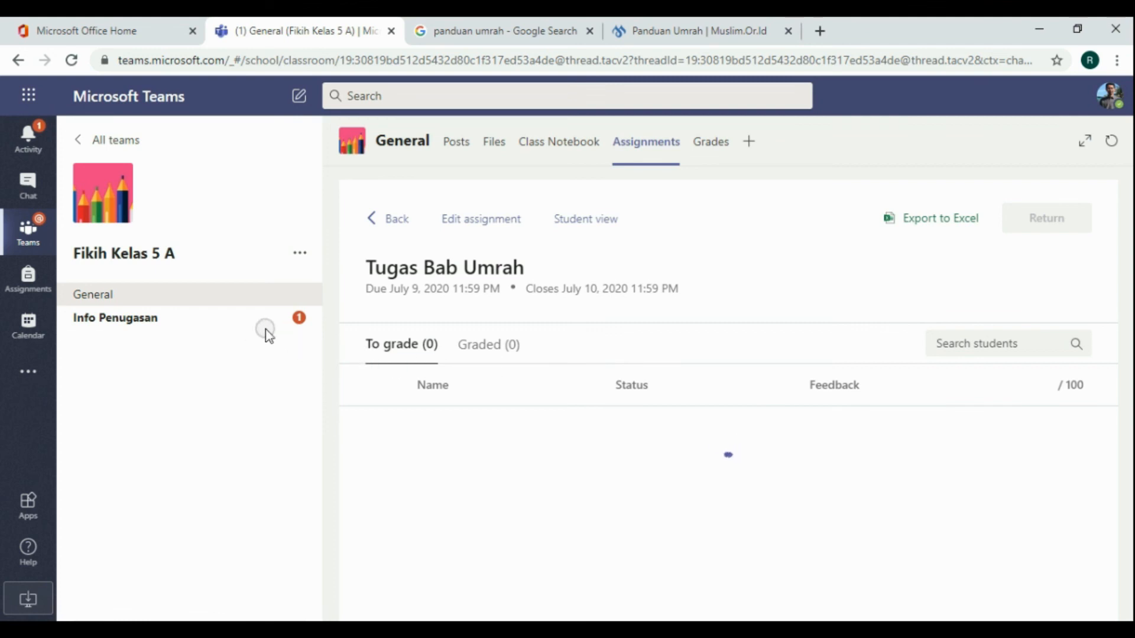
Check the "Tugas Bab Umrah" notification in the Info Penugasan channel and view the assignment's grading page from it
{"action": "left_click", "coordinate": [202, 323]}
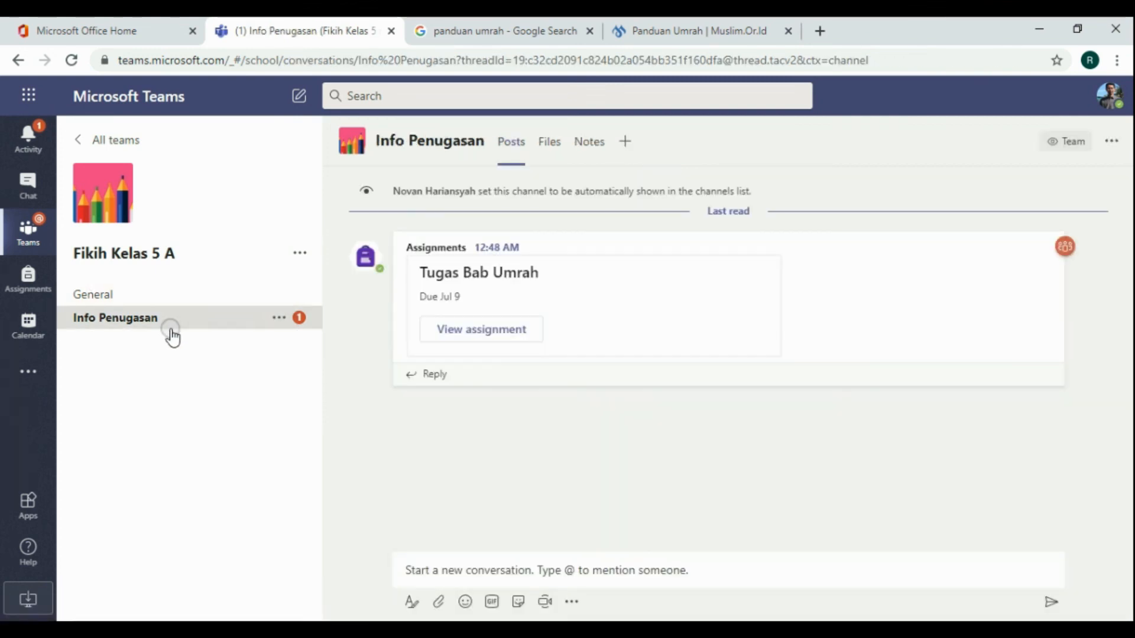
{"action": "left_click", "coordinate": [155, 300]}
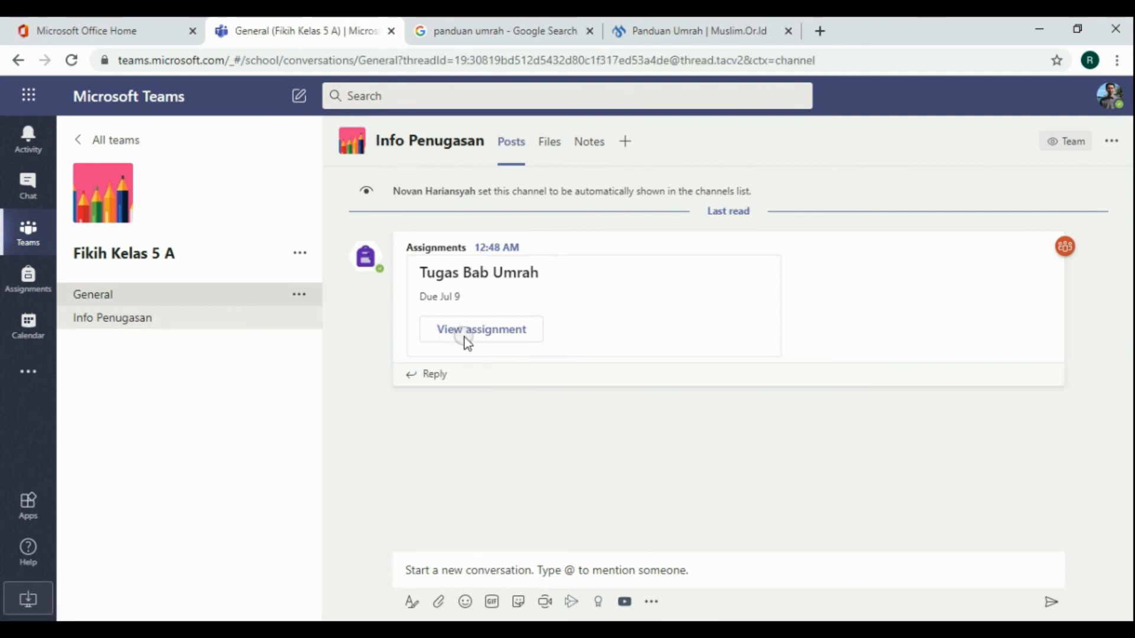
{"action": "left_click", "coordinate": [159, 322]}
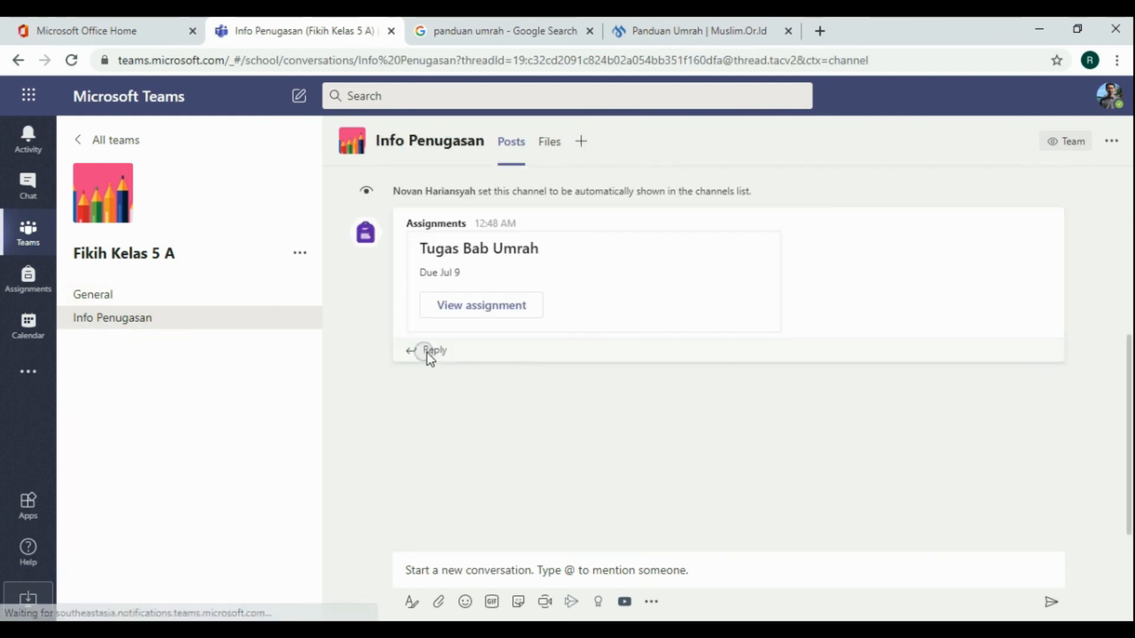
{"action": "left_click", "coordinate": [493, 316]}
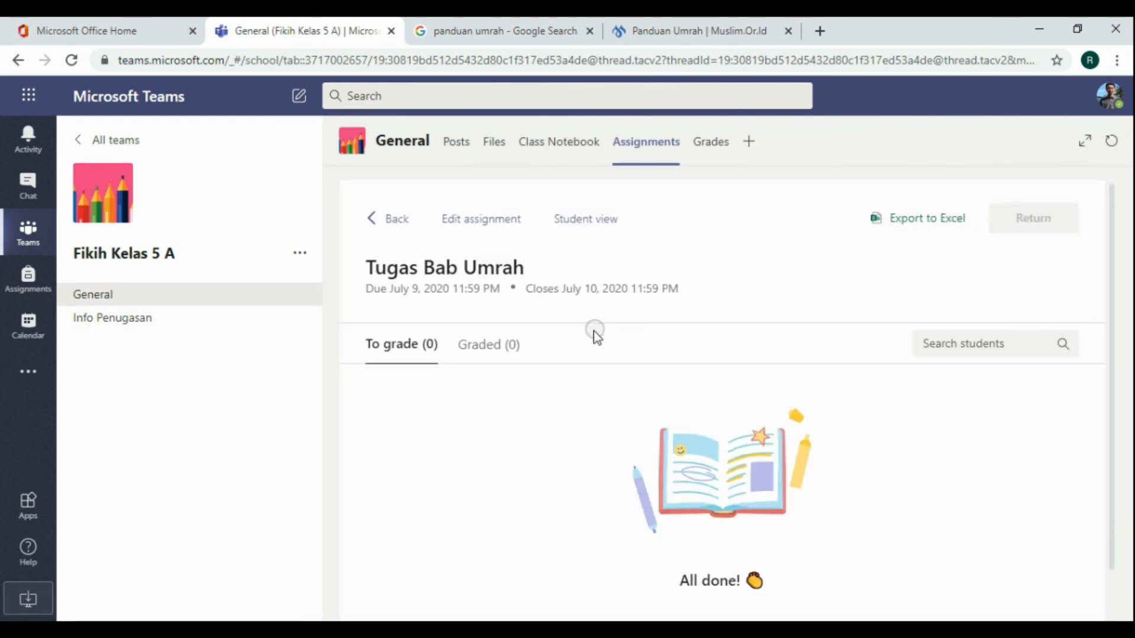
{"action": "scroll", "coordinate": [591, 372], "scroll_direction": "down", "scroll_amount": 1}
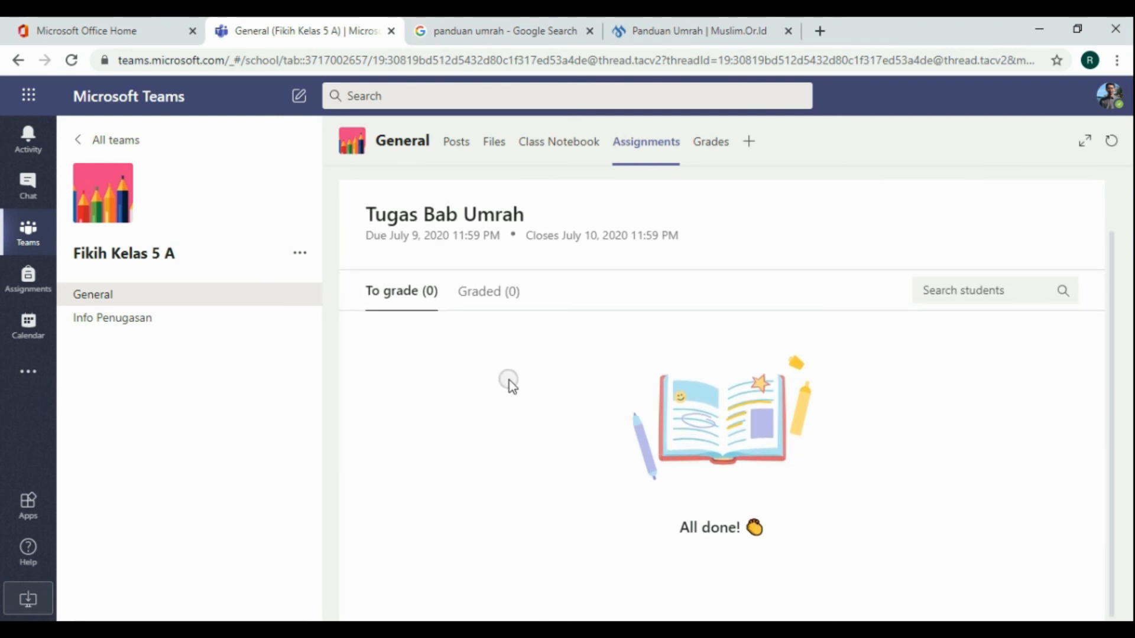
{"action": "scroll", "coordinate": [585, 379], "scroll_direction": "up", "scroll_amount": 1}
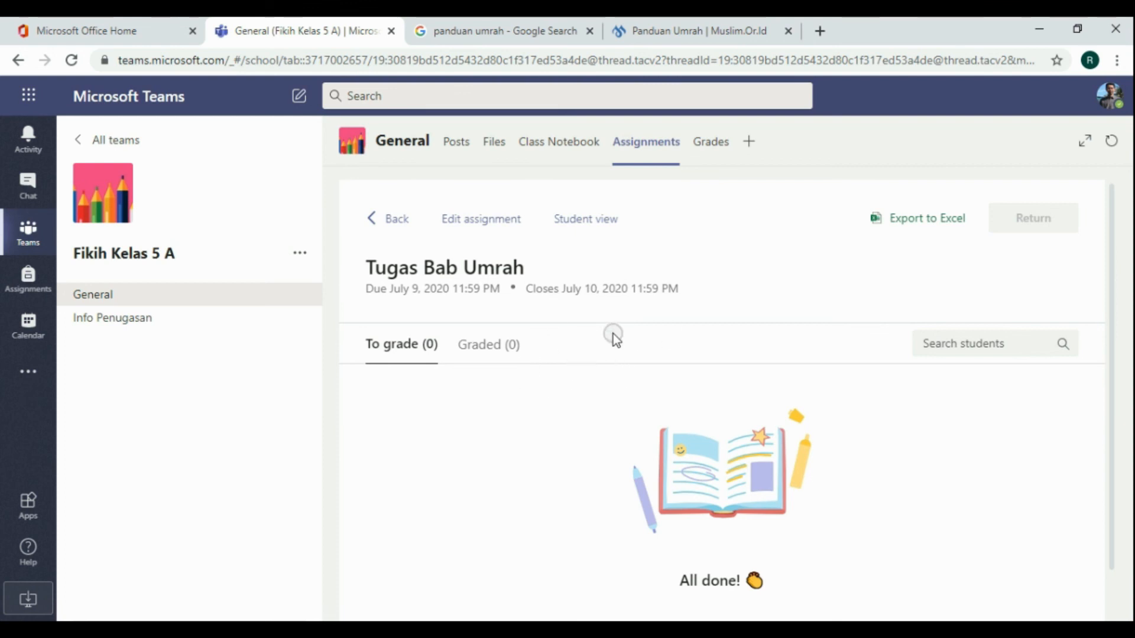
{"action": "scroll", "coordinate": [594, 373], "scroll_direction": "down", "scroll_amount": 1}
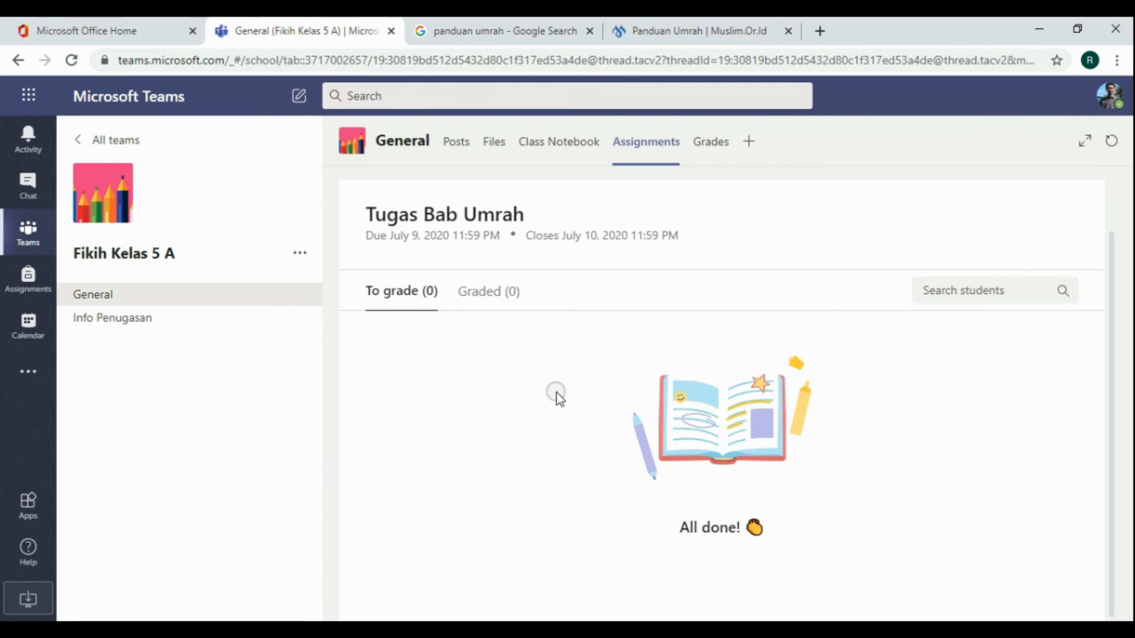
{"action": "scroll", "coordinate": [555, 393], "scroll_direction": "up", "scroll_amount": 1}
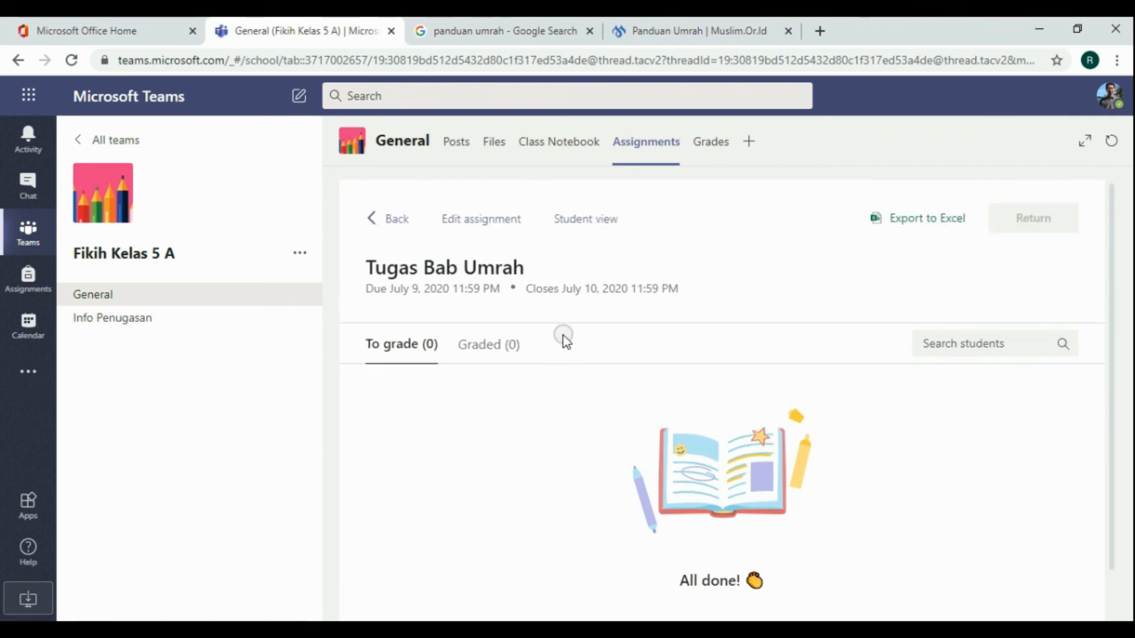